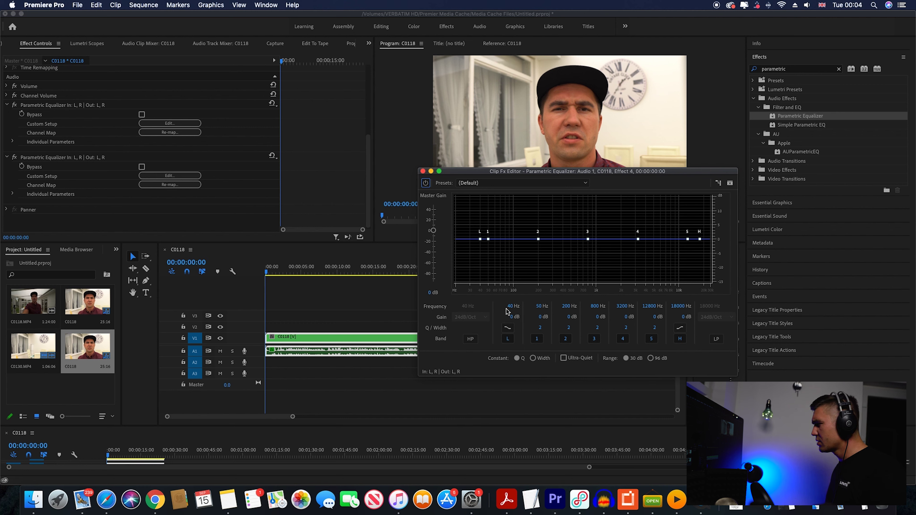
Set the equalizer's low shelf band to 120 Hz with 10 dB gain and switch it to the steeper slope
click(519, 307)
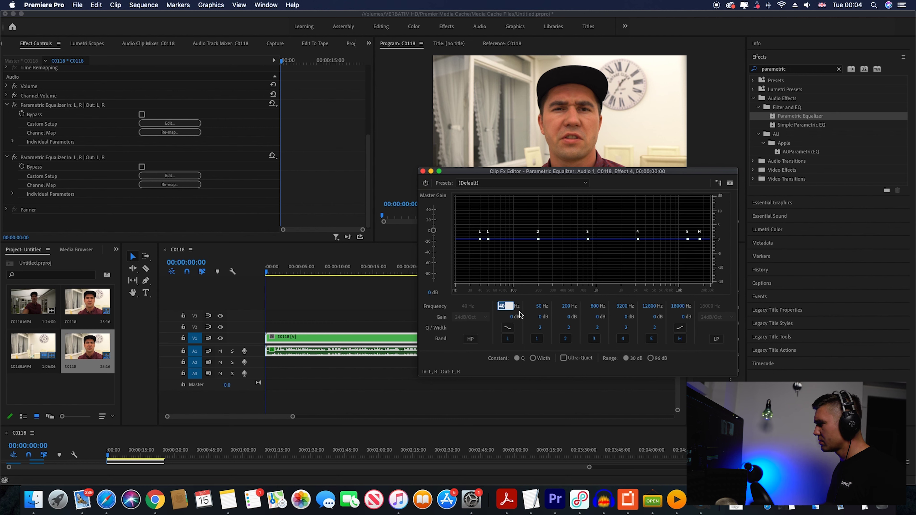
text(120)
key(Tab)
text(1)
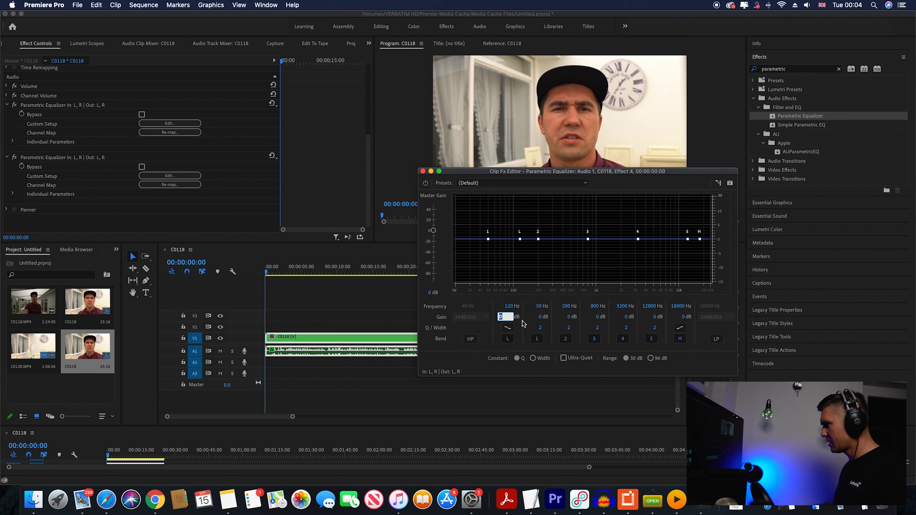
text(0)
key(Return)
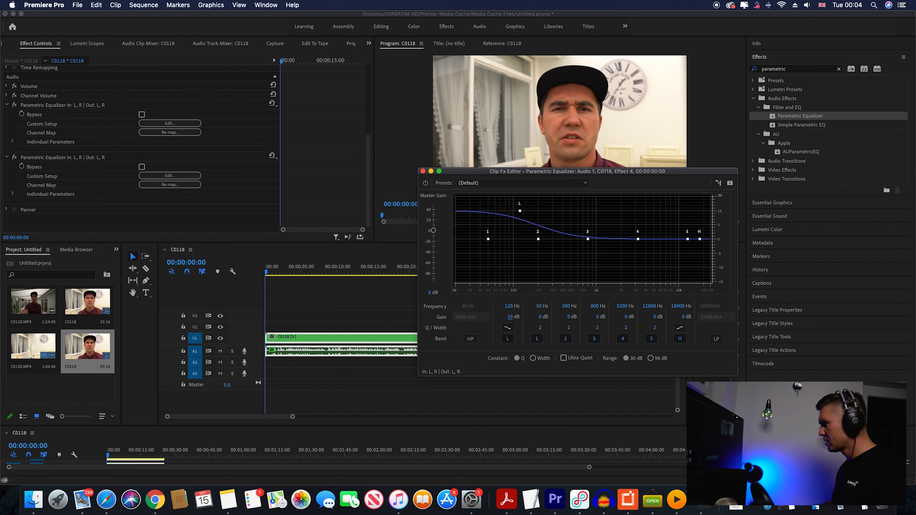
click(511, 328)
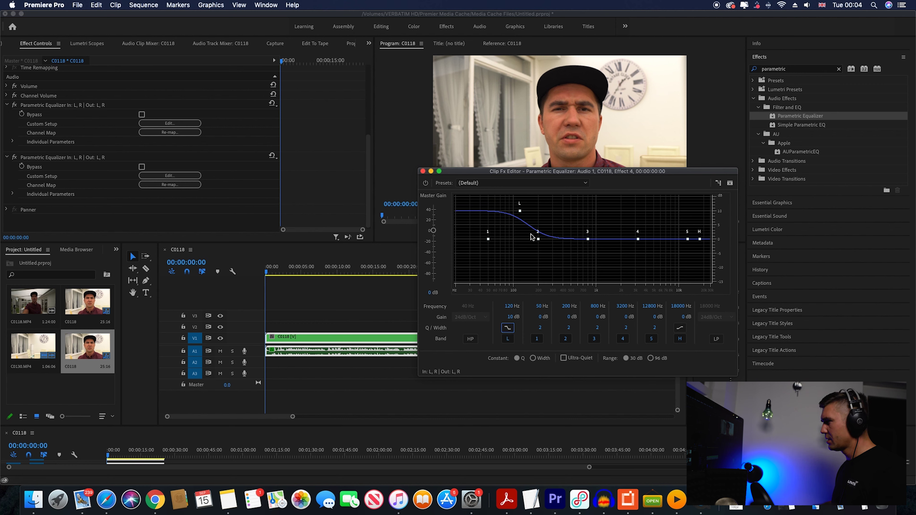
Play the clip to hear the boosted lows and close the Parametric Equalizer editor
key(space)
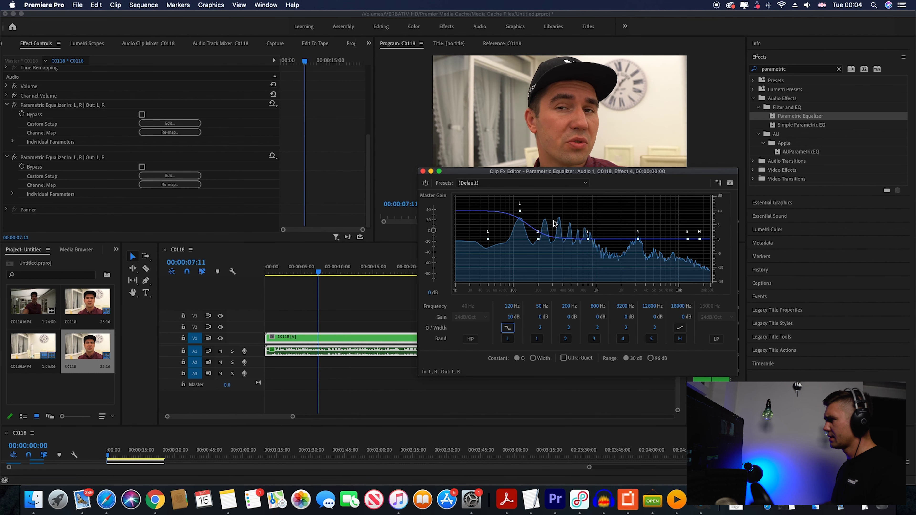
key(space)
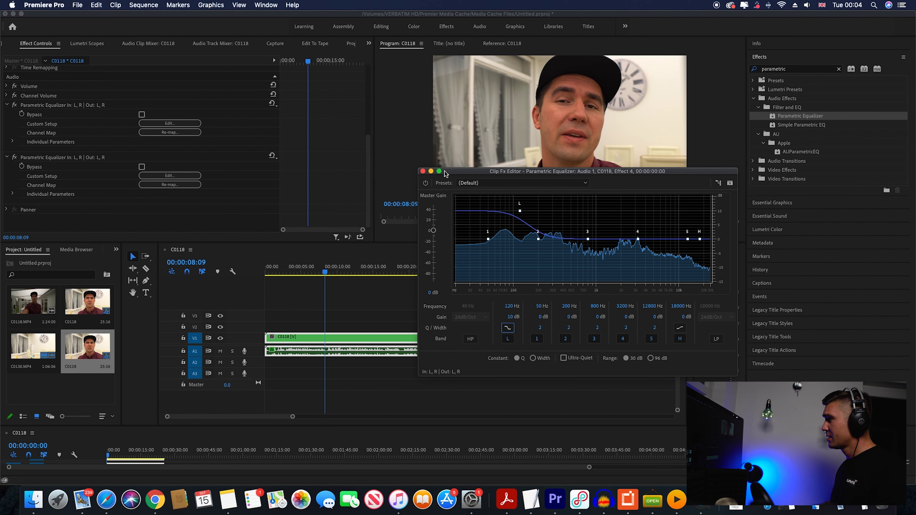
click(423, 171)
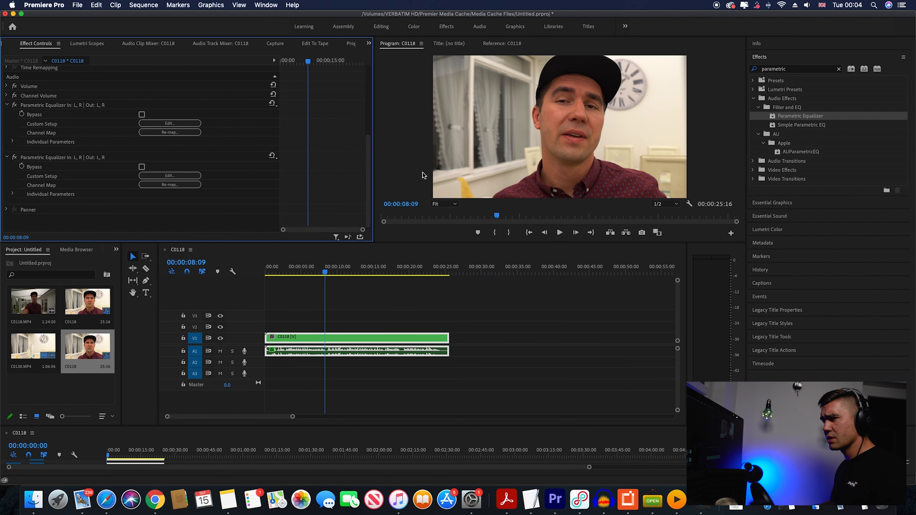
Place another C0118 clip on V1 at about 33 seconds, leaving a gap, and play the sequence from the start
drag(87, 305, 505, 338)
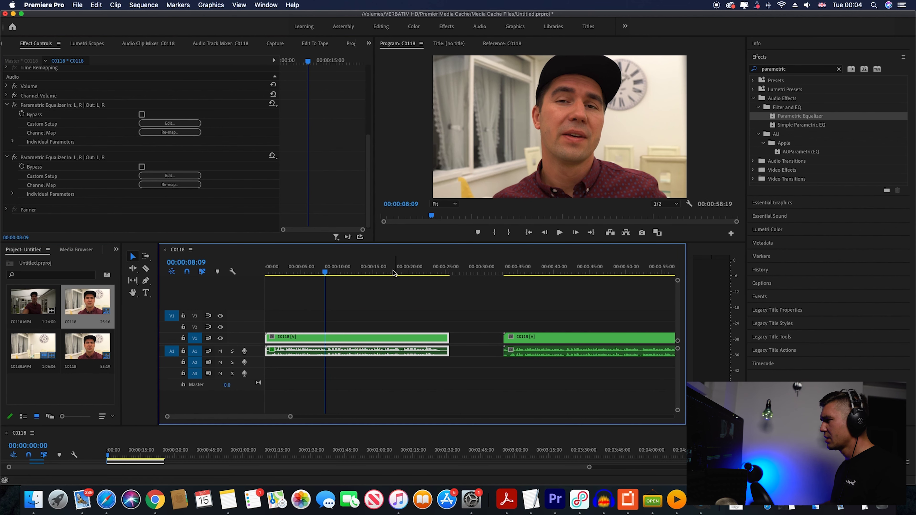
drag(325, 276, 256, 277)
key(space)
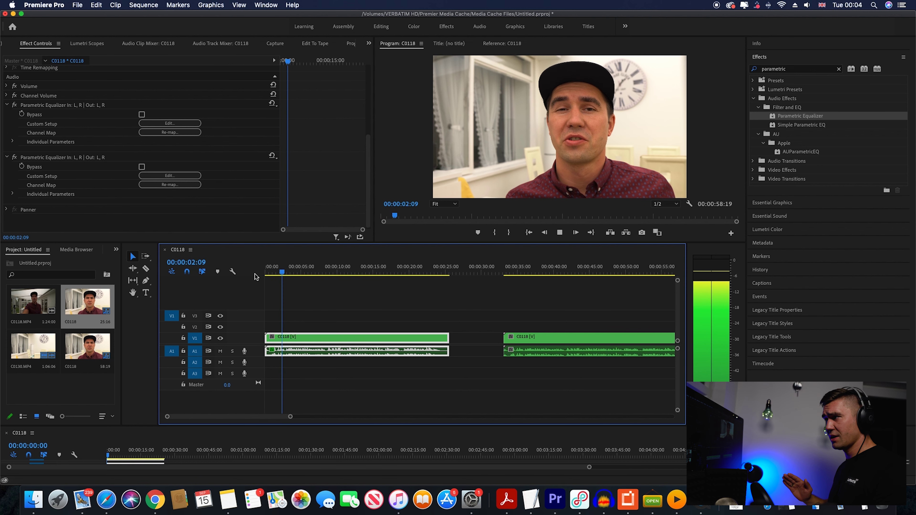
key(space)
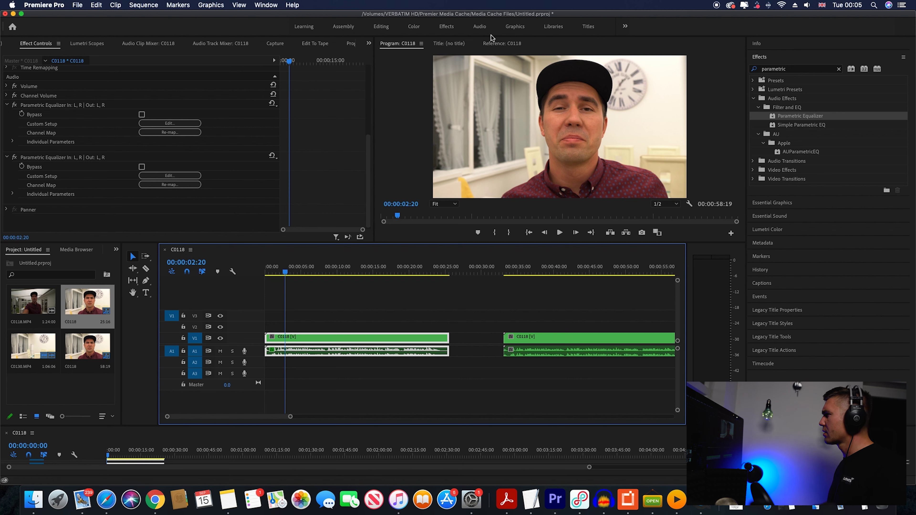
Switch to the Audio workspace and add the DeReverb effect to track Audio 1 in the track mixer
click(480, 27)
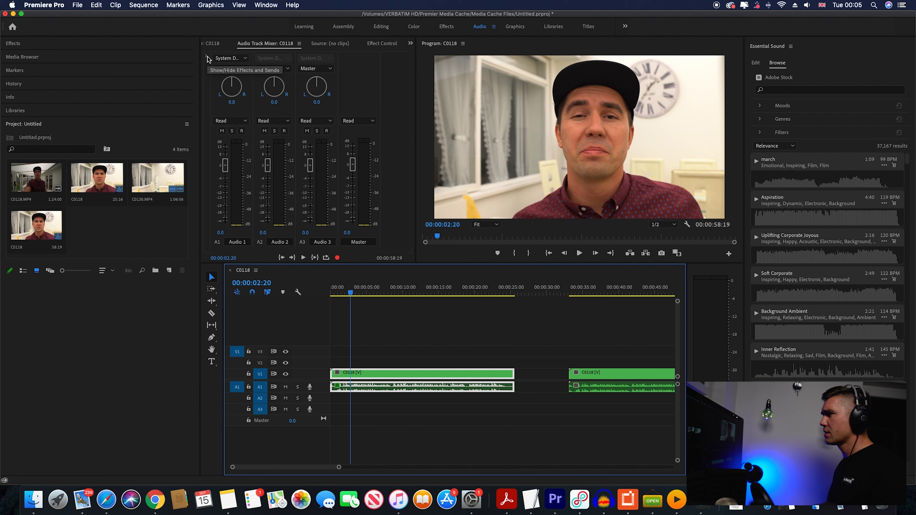
click(208, 58)
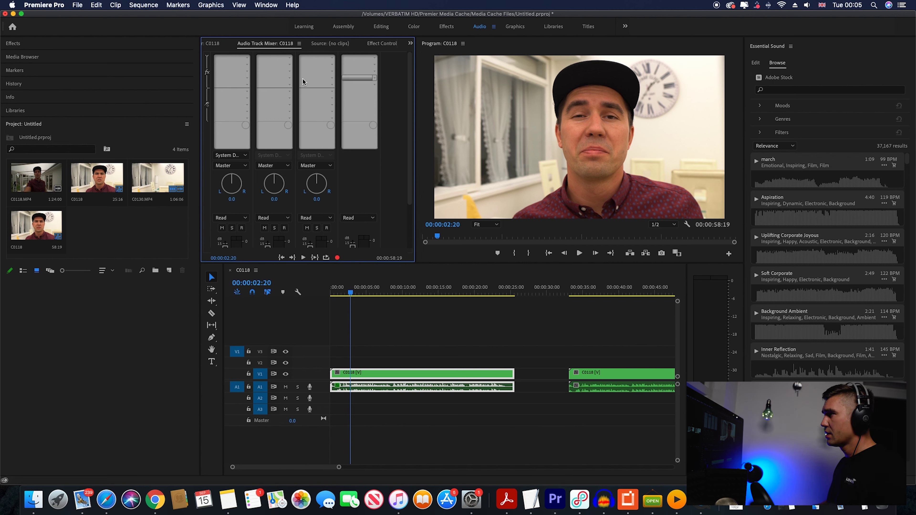
click(245, 58)
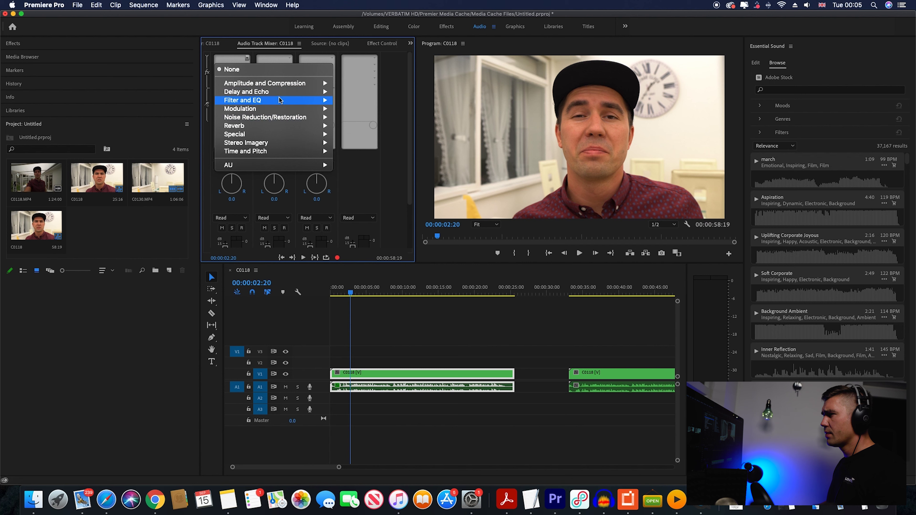
mouse_move(283, 91)
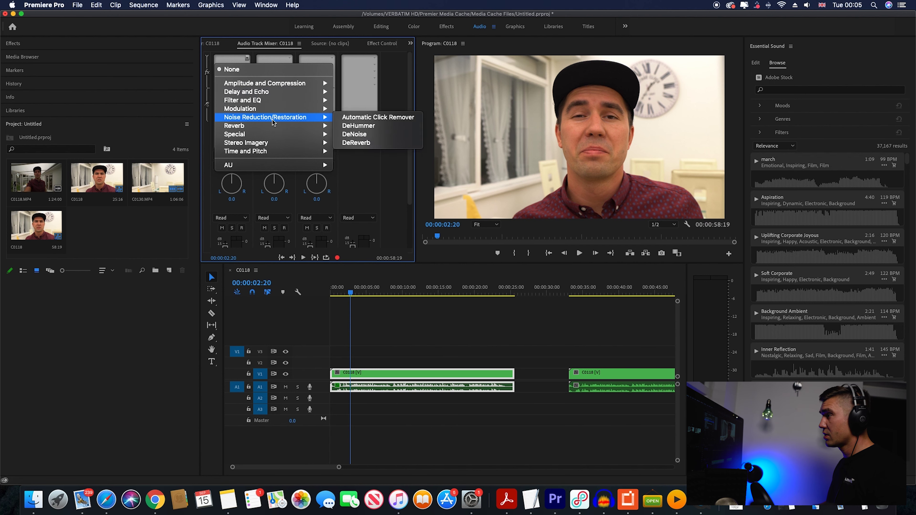
mouse_move(283, 129)
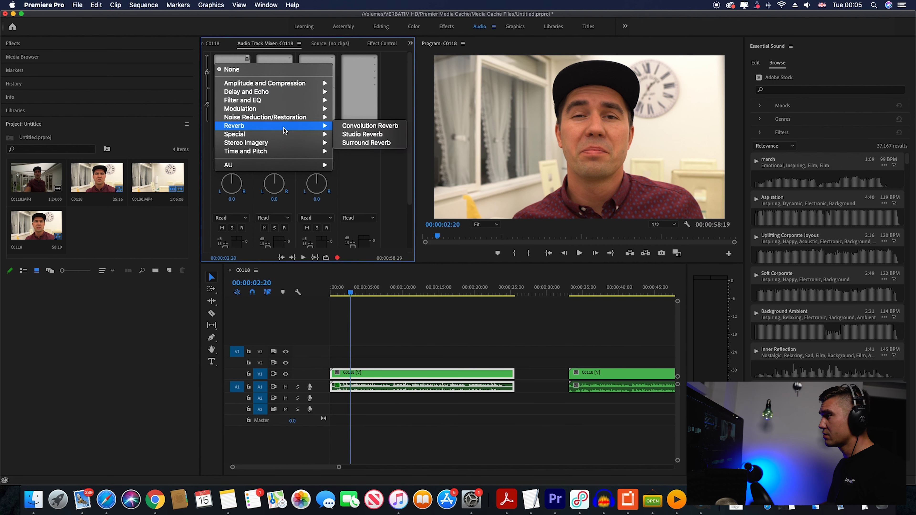
click(360, 142)
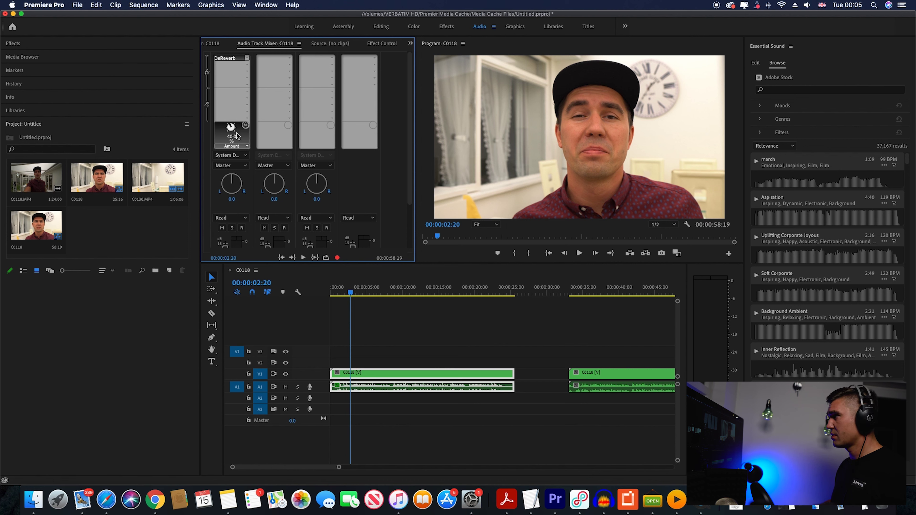
Open the DeReverb editor for Audio 1, set its amount to 0% and listen to the unprocessed sound
double_click(231, 59)
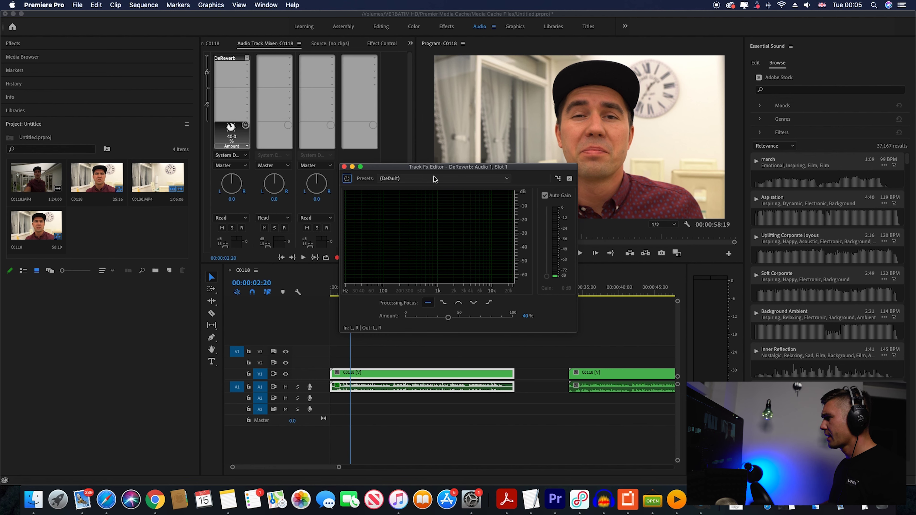
drag(443, 167, 377, 156)
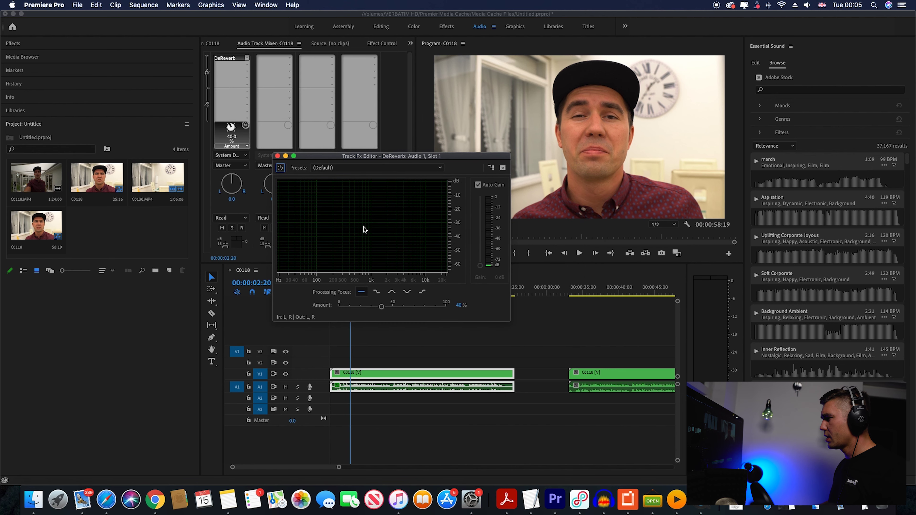
click(384, 310)
drag(383, 309, 358, 307)
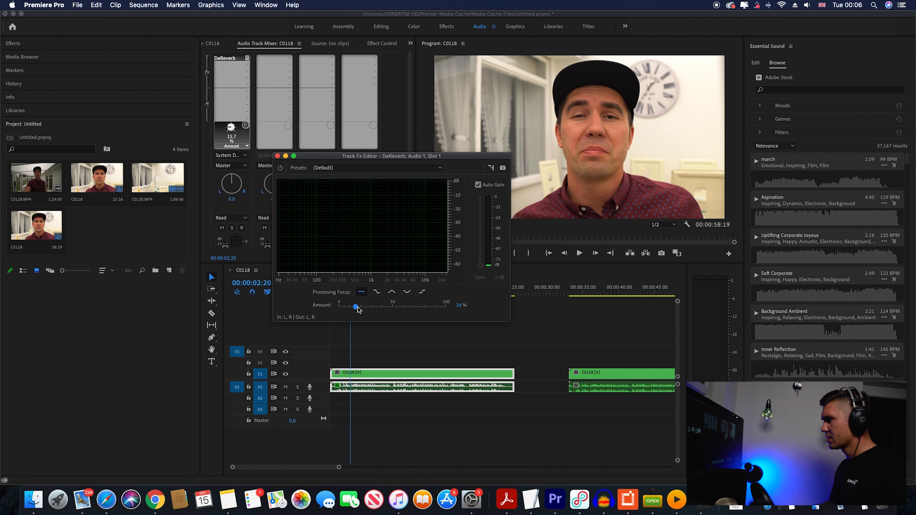
drag(356, 308, 314, 305)
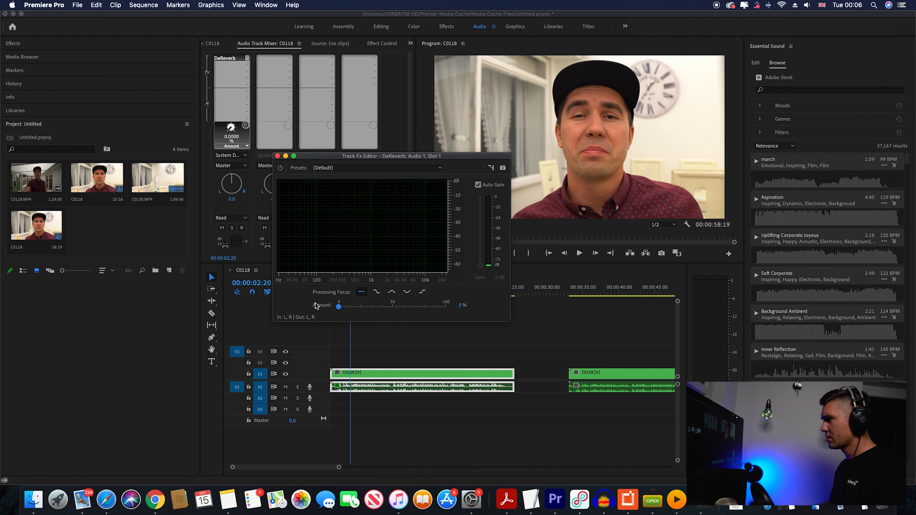
key(space)
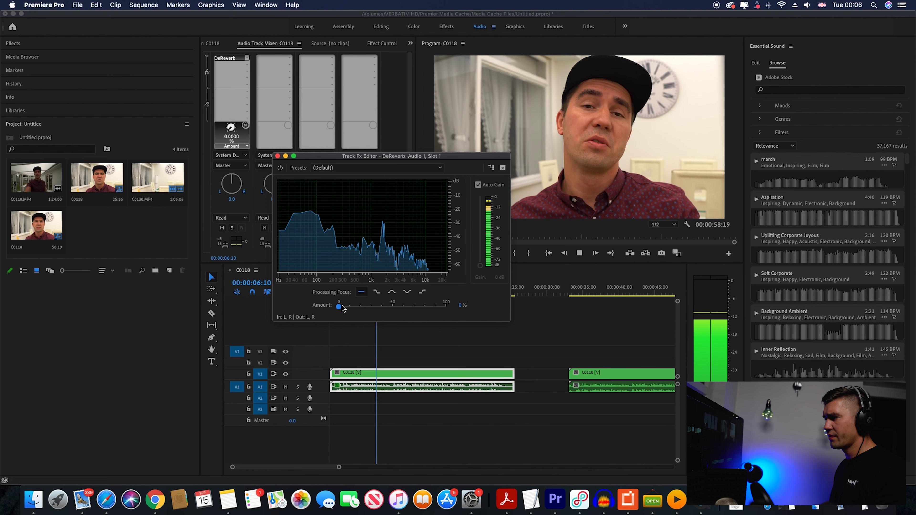
key(space)
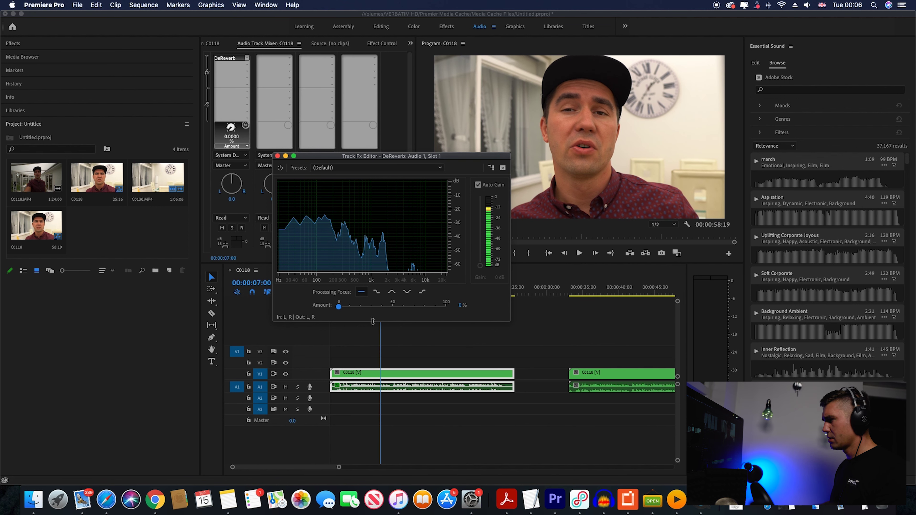
Raise the DeReverb amount to about 16% while previewing the sound, and close the effect editor
drag(340, 307, 355, 306)
key(space)
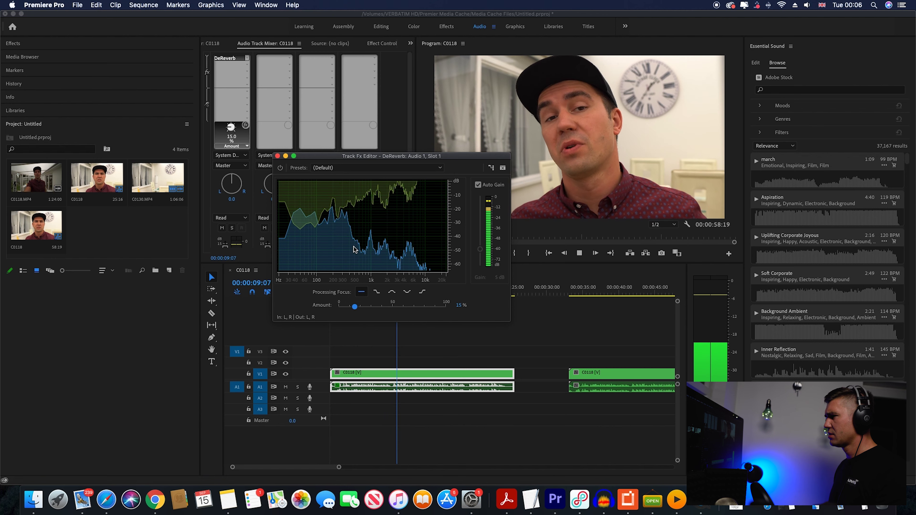
click(340, 168)
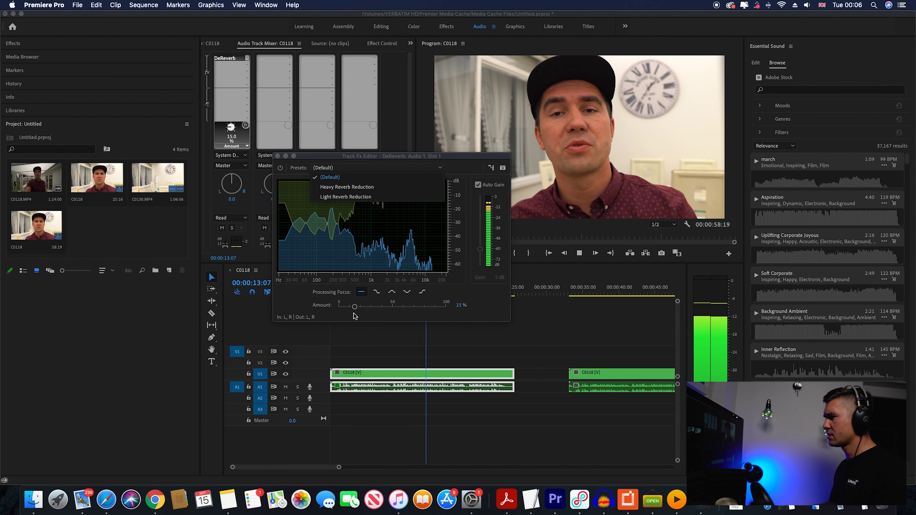
click(367, 334)
key(space)
click(355, 307)
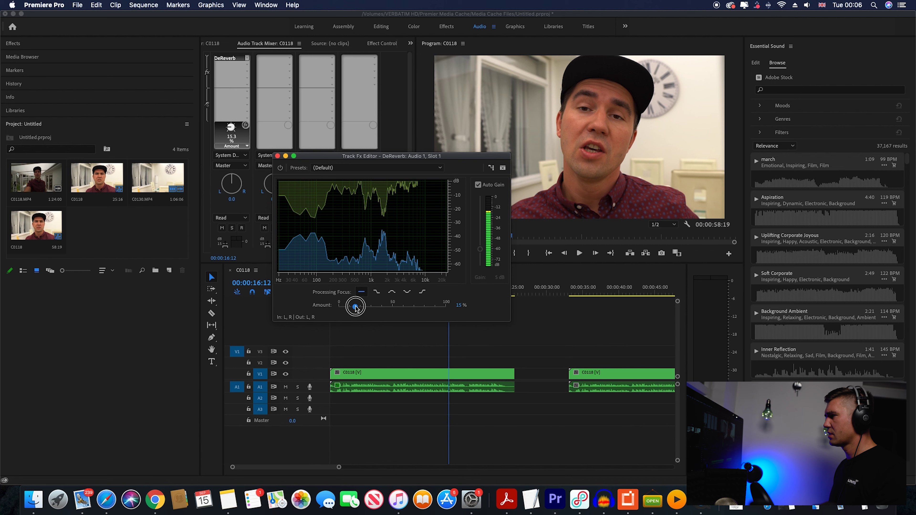
click(277, 156)
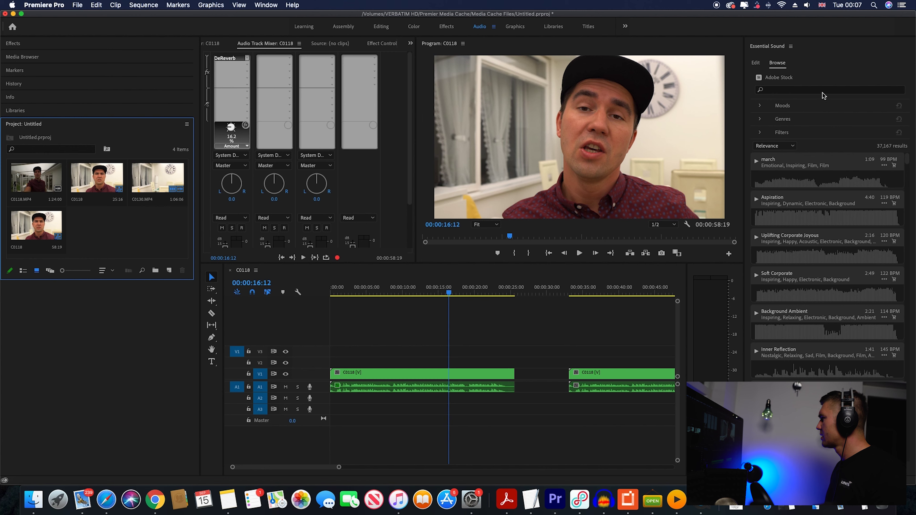
Add a Multiband Compressor to Audio 1 in the slot below DeReverb and open its editor
click(757, 63)
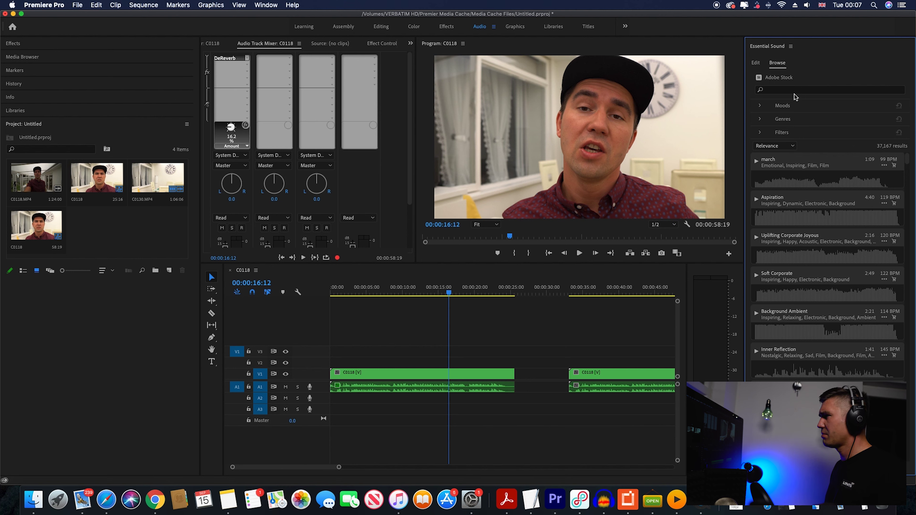
click(247, 64)
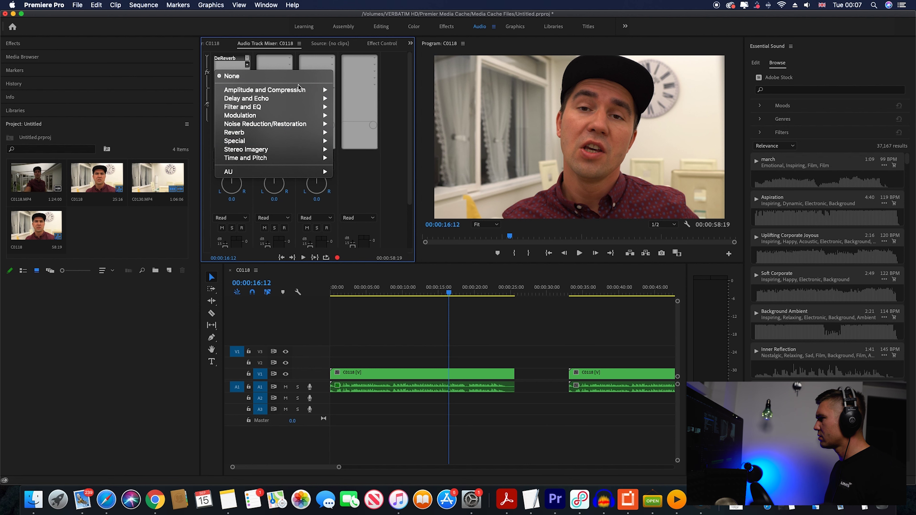
mouse_move(302, 88)
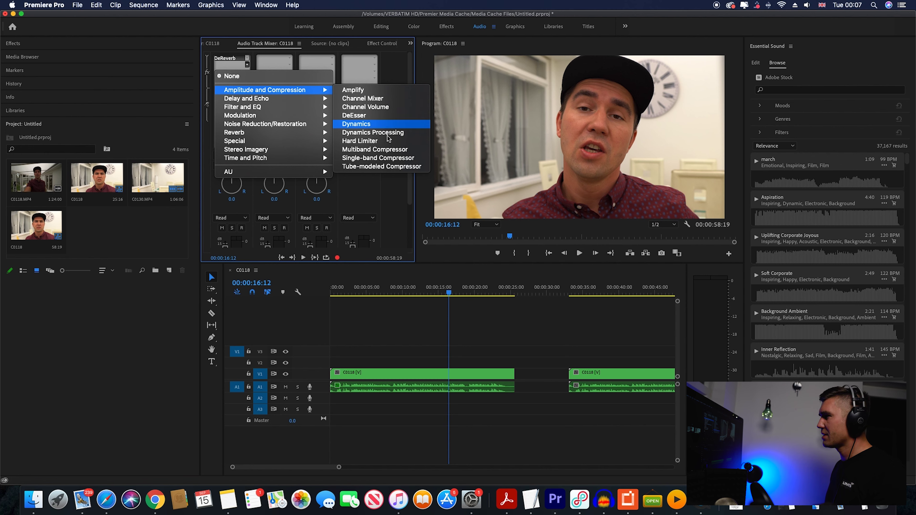
click(380, 153)
double_click(234, 65)
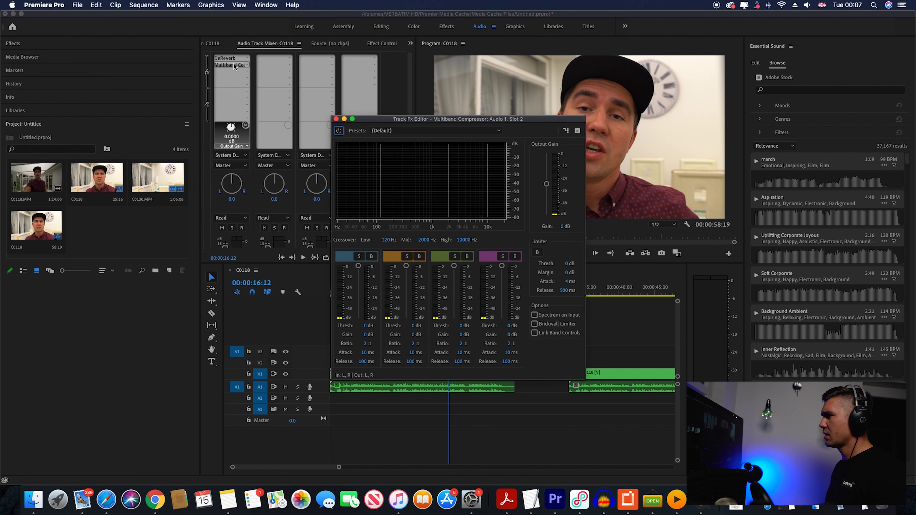
drag(433, 119, 321, 113)
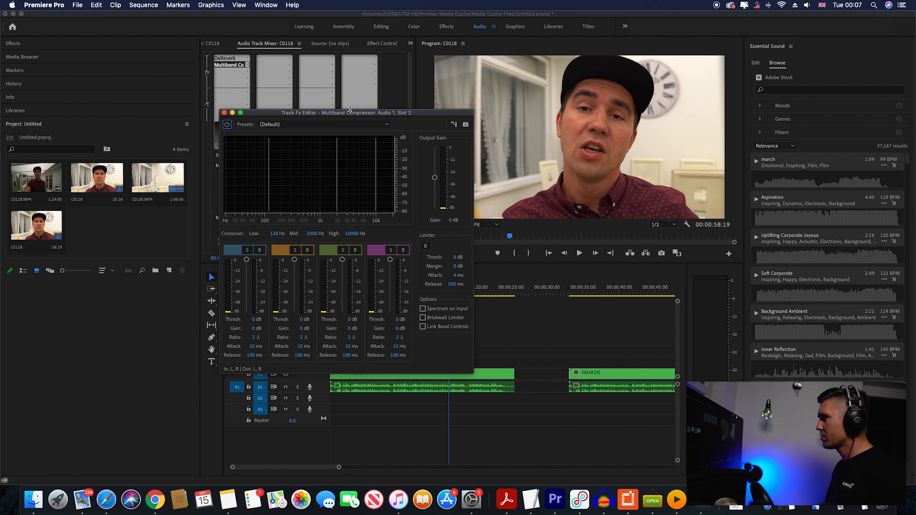
Play the sequence from the start to examine the Multiband Compressor's frequency bands, keeping its editor clear of the timeline
drag(396, 114, 710, 160)
drag(451, 296, 288, 297)
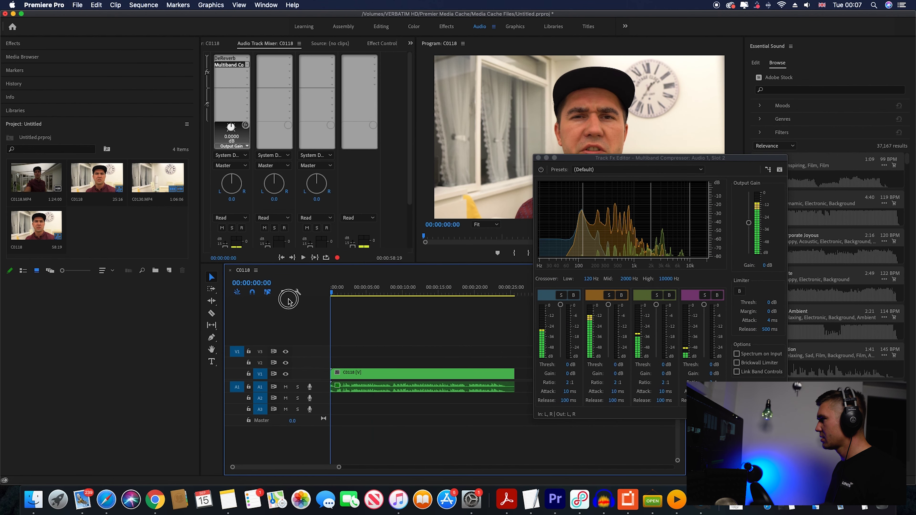
drag(635, 163, 561, 107)
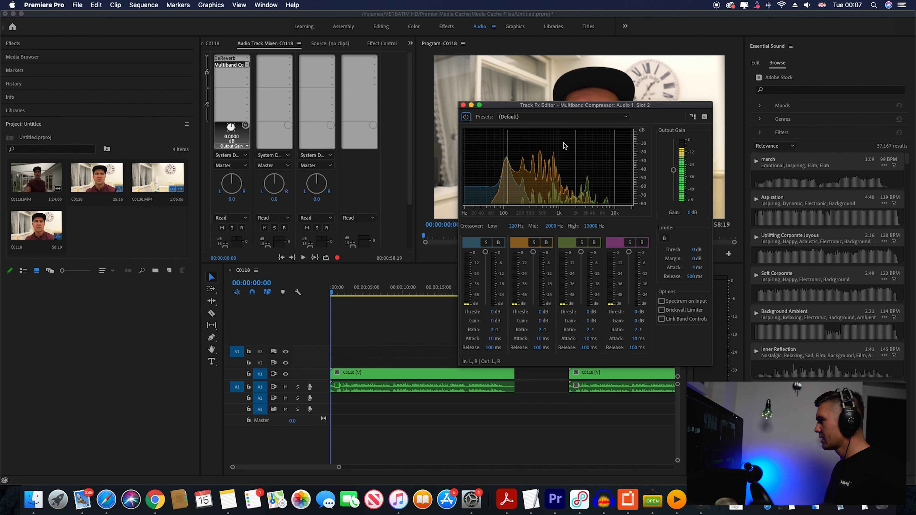
key(space)
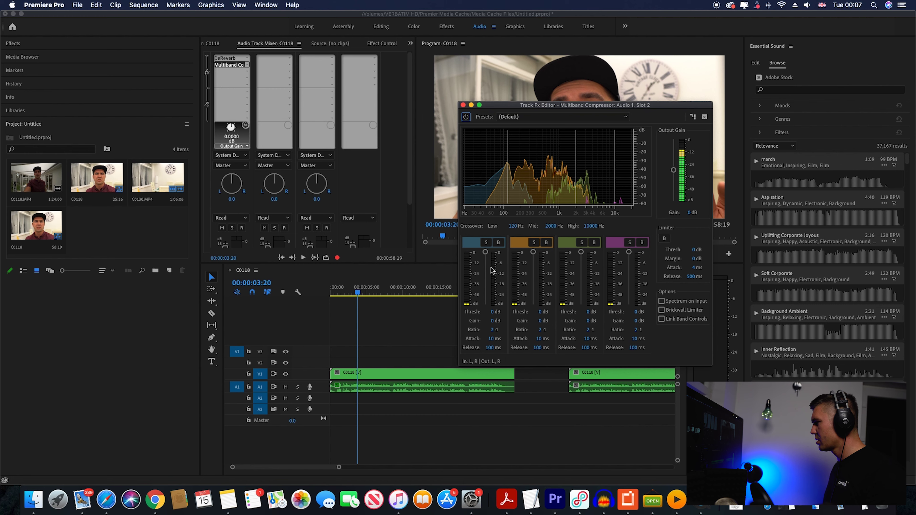
key(space)
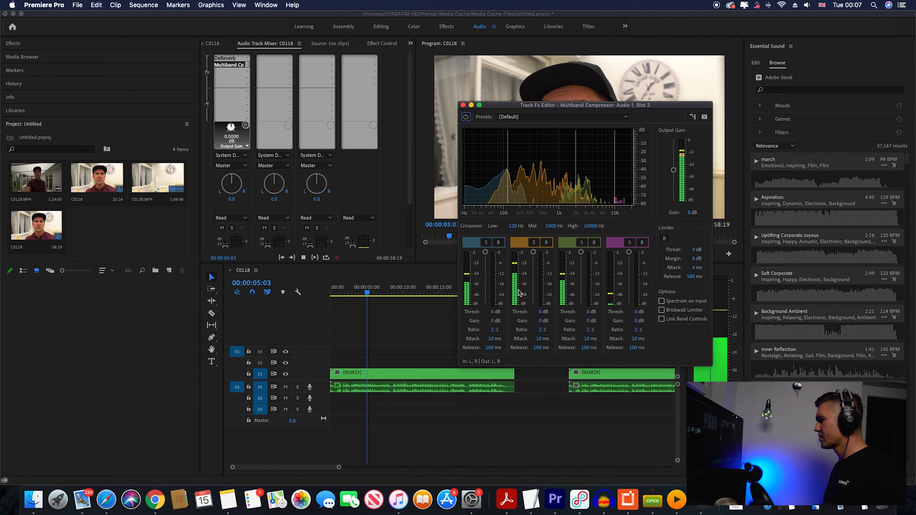
Mute Audio 1 and replay the sequence from the start
key(space)
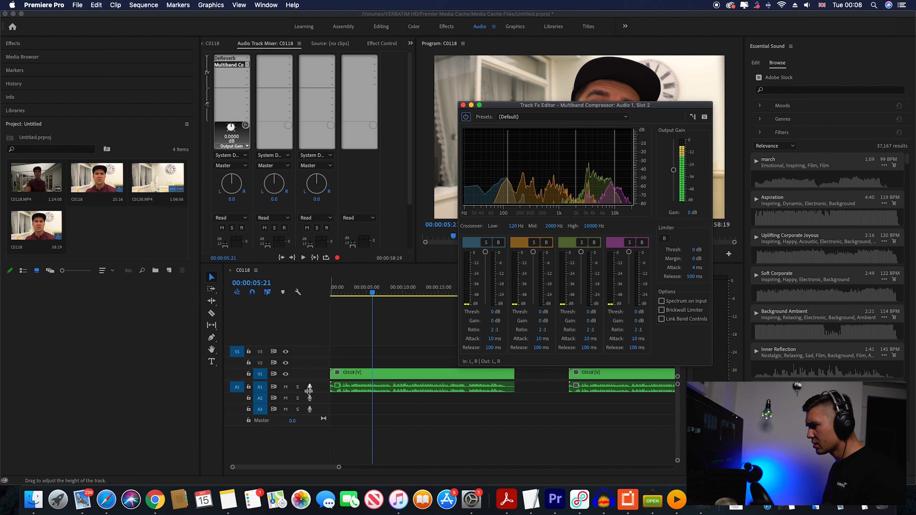
click(285, 388)
drag(374, 295, 332, 293)
key(space)
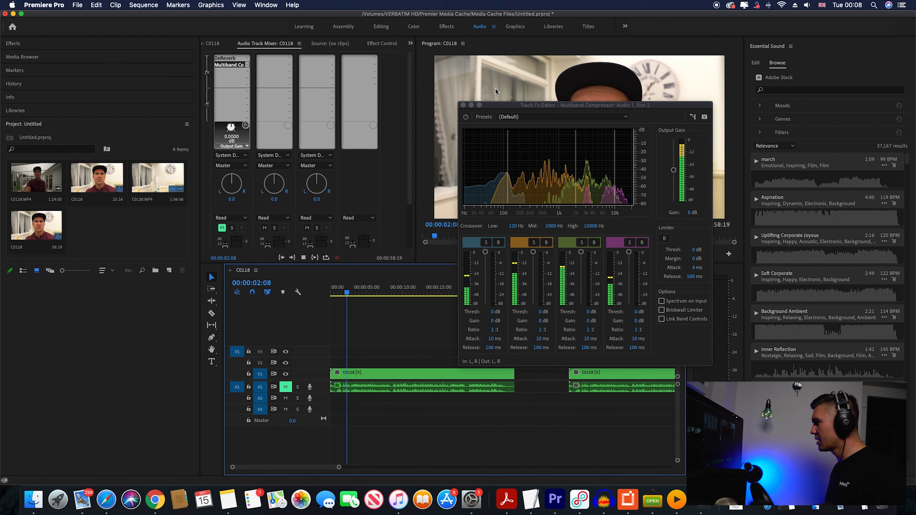
Lower the Multiband Compressor's low-band threshold to -26 dB and set that band's gain to 5 dB
drag(486, 252, 485, 274)
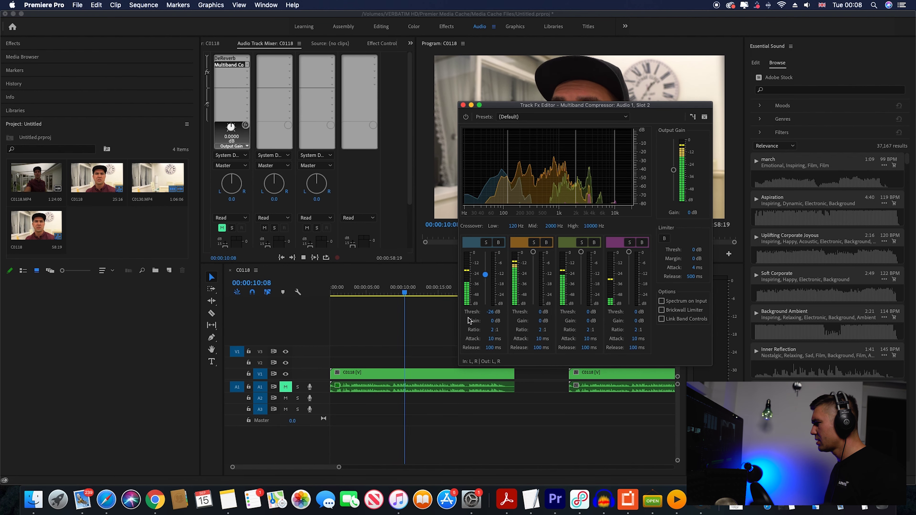
click(493, 321)
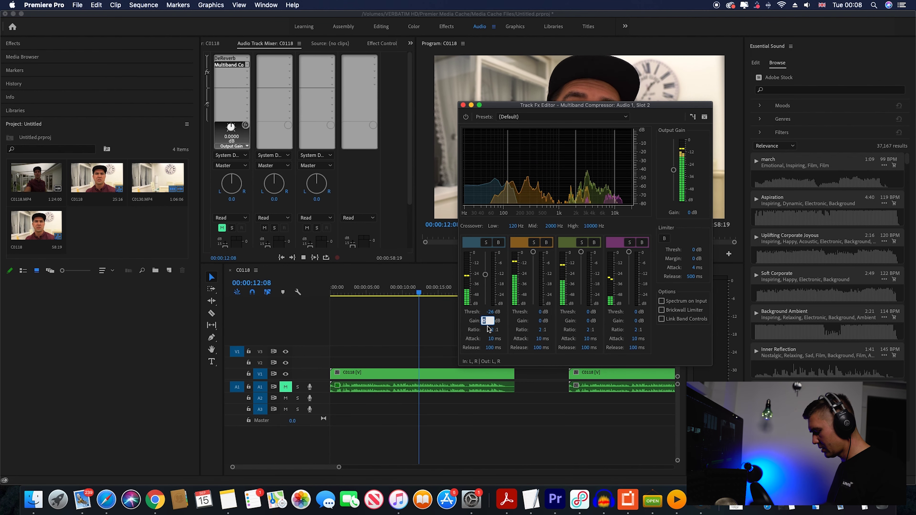
text(5)
key(Return)
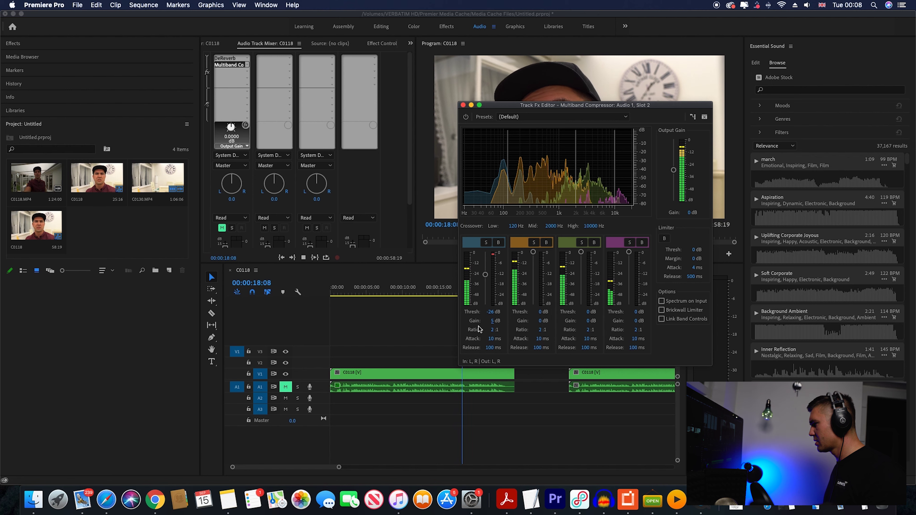
Try a gain of 10 dB on the low band during playback, and return the gain to 5 dB
click(493, 322)
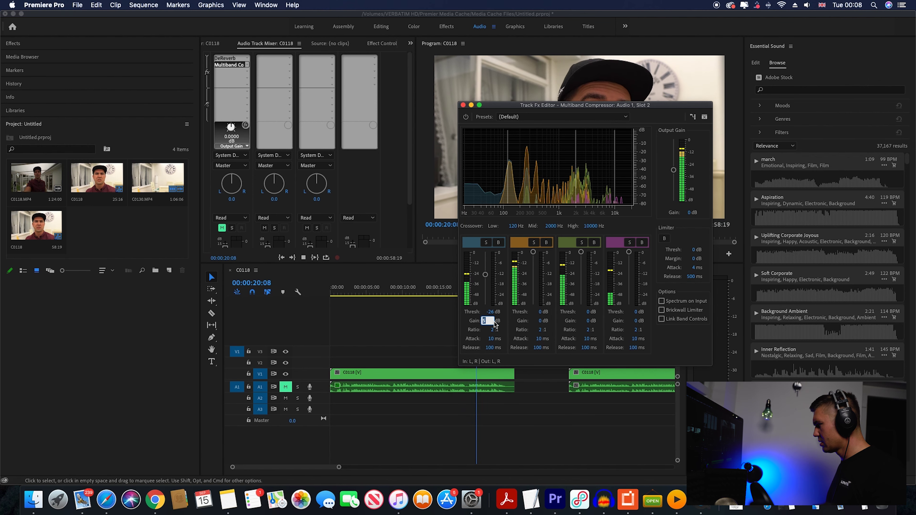
text(10)
key(Return)
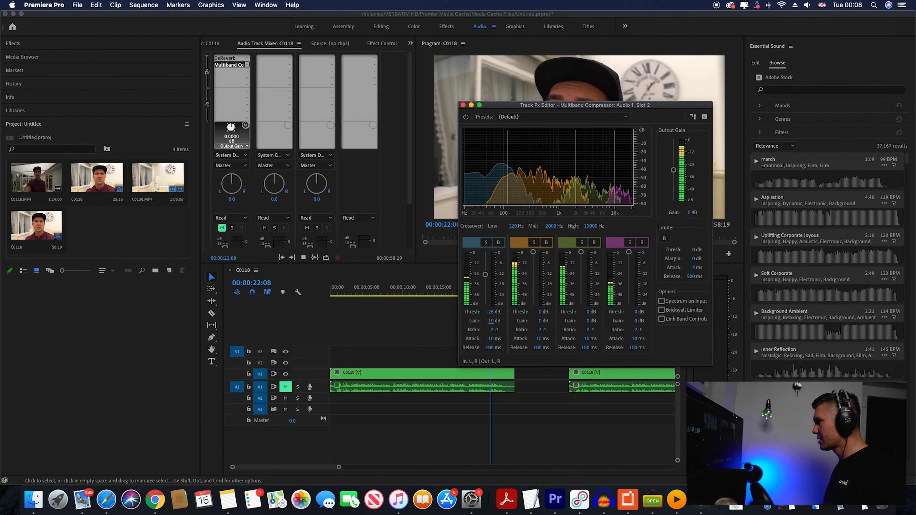
drag(578, 107, 581, 106)
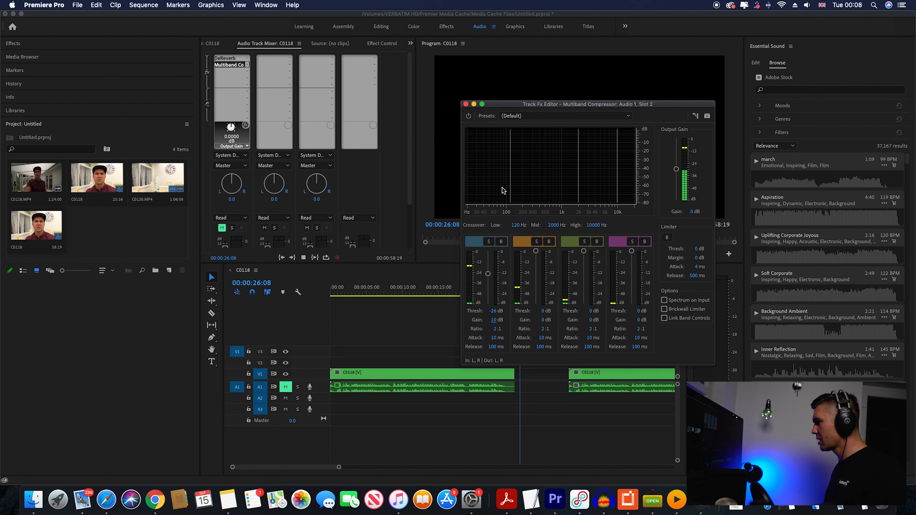
click(494, 319)
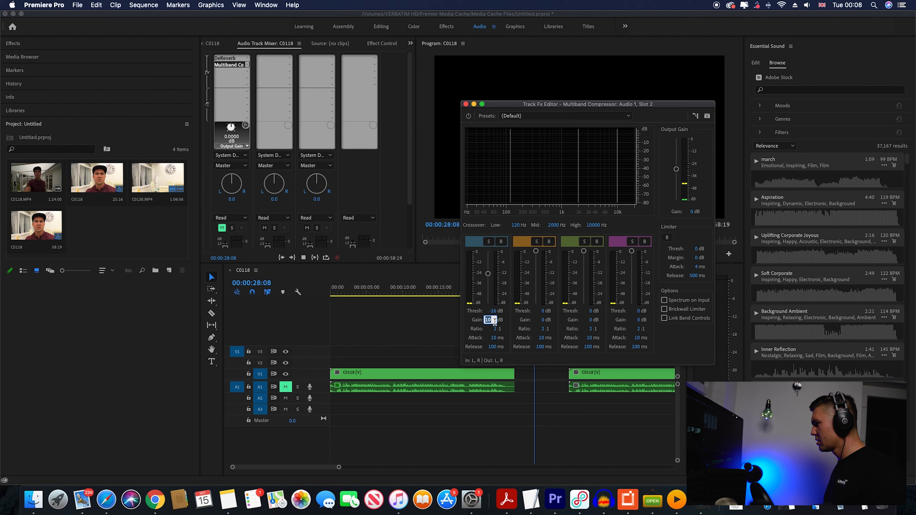
key(BackSpace)
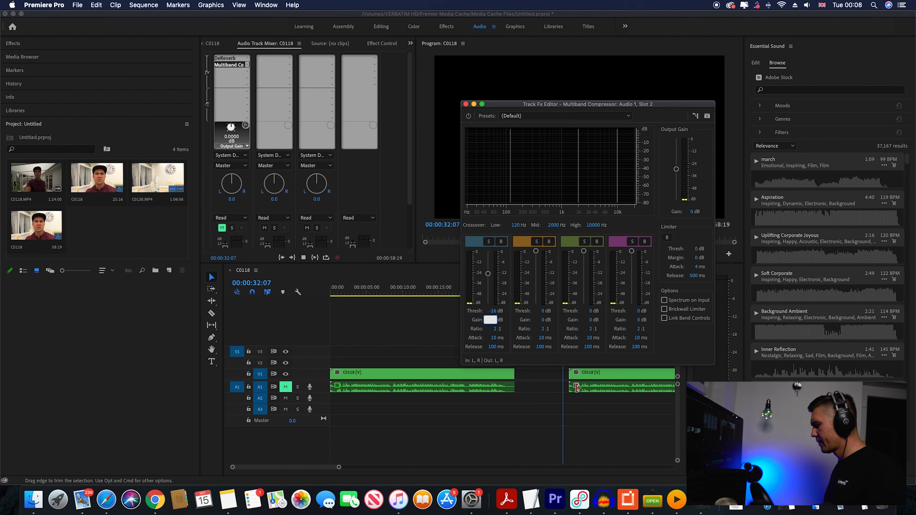
text(5)
key(Return)
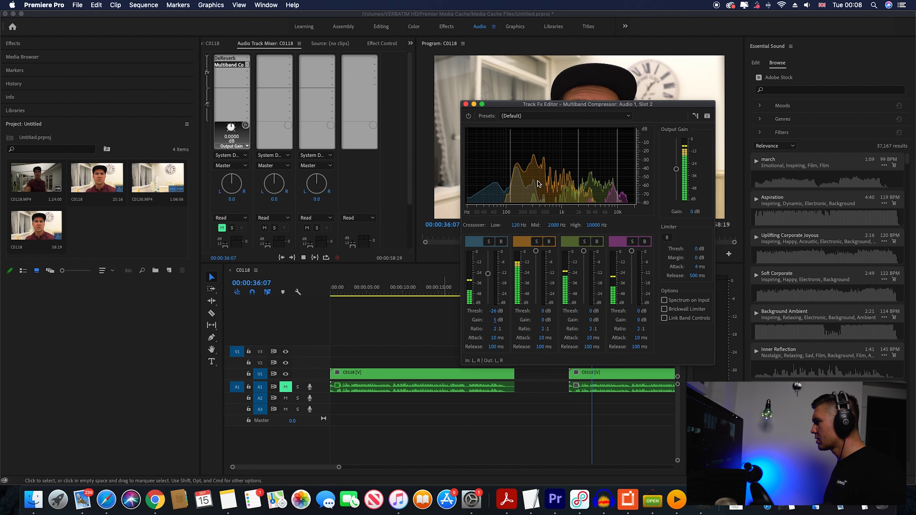
Stop playback and move the second C0118 clip's audio from Audio 1 down to Audio 3
drag(570, 106, 469, 97)
click(467, 429)
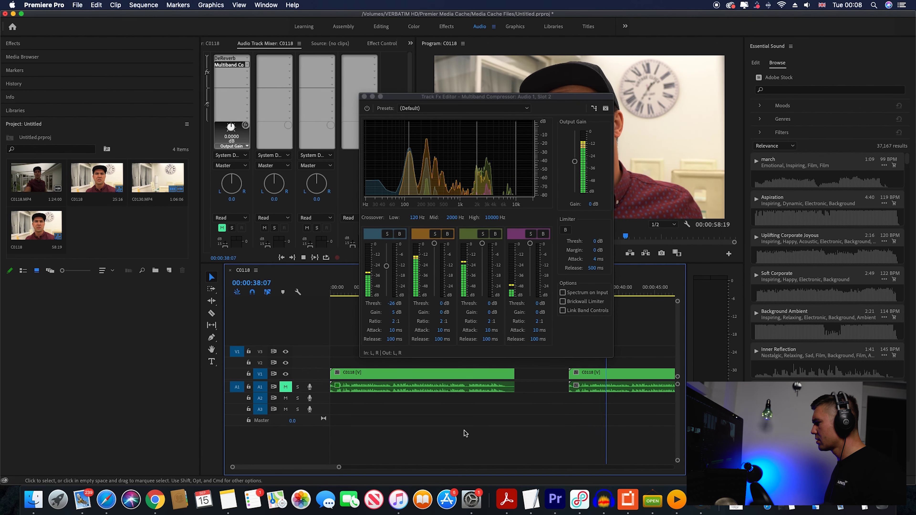
key(space)
drag(611, 378, 593, 409)
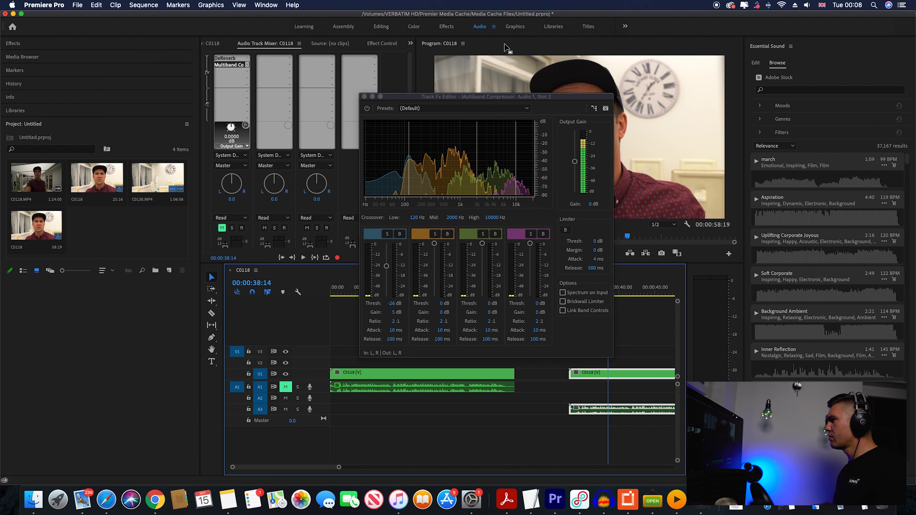
Unmute Audio 1 while playing the sequence from the start, and close the Multiband Compressor editor
drag(527, 97, 772, 79)
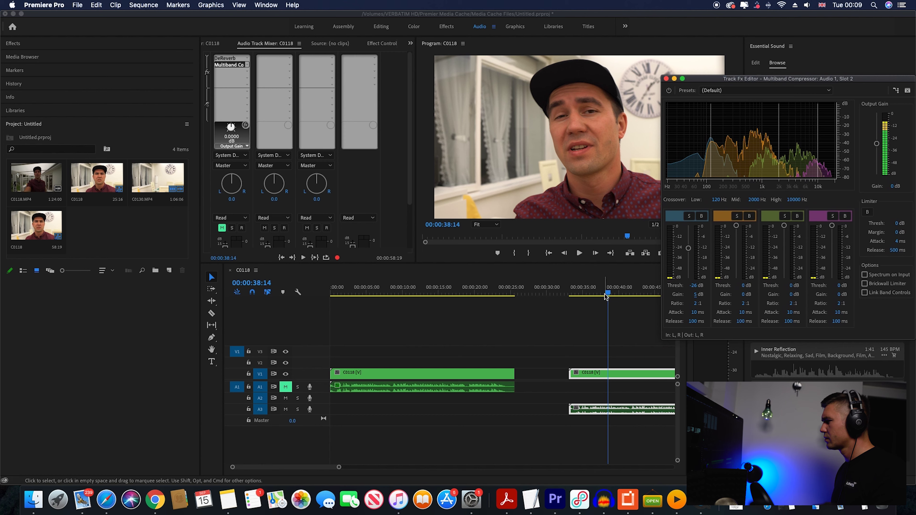
click(554, 294)
key(Home)
key(space)
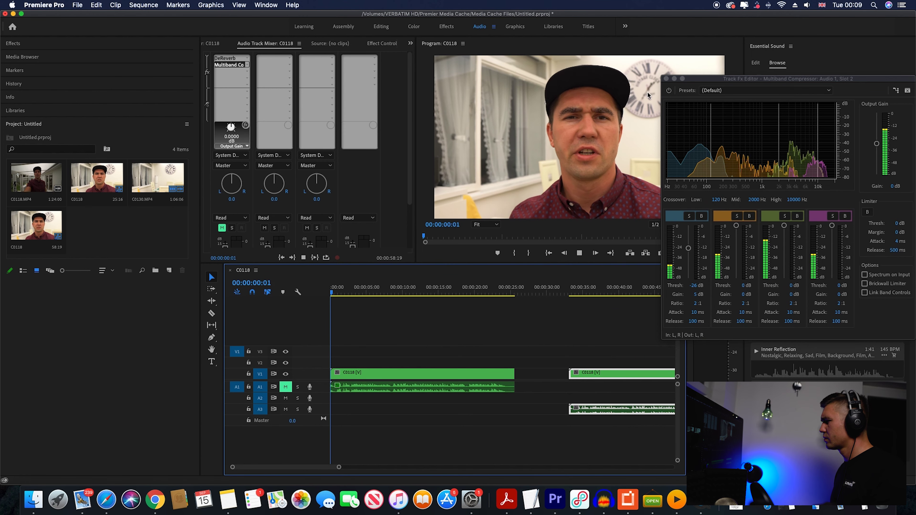
click(285, 390)
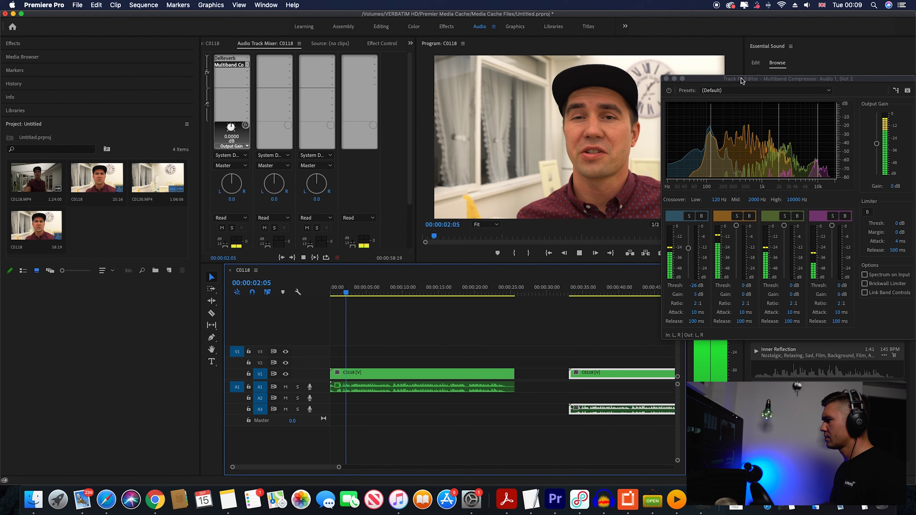
drag(742, 81, 535, 102)
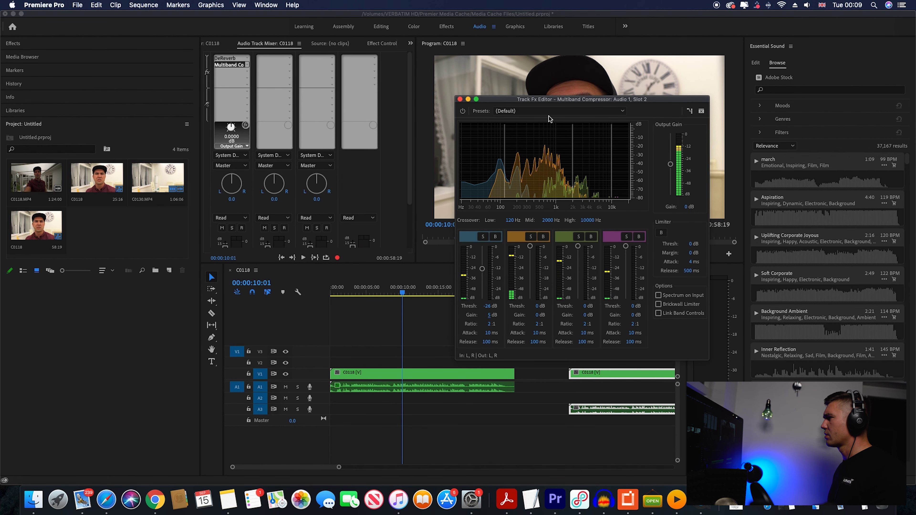
click(460, 99)
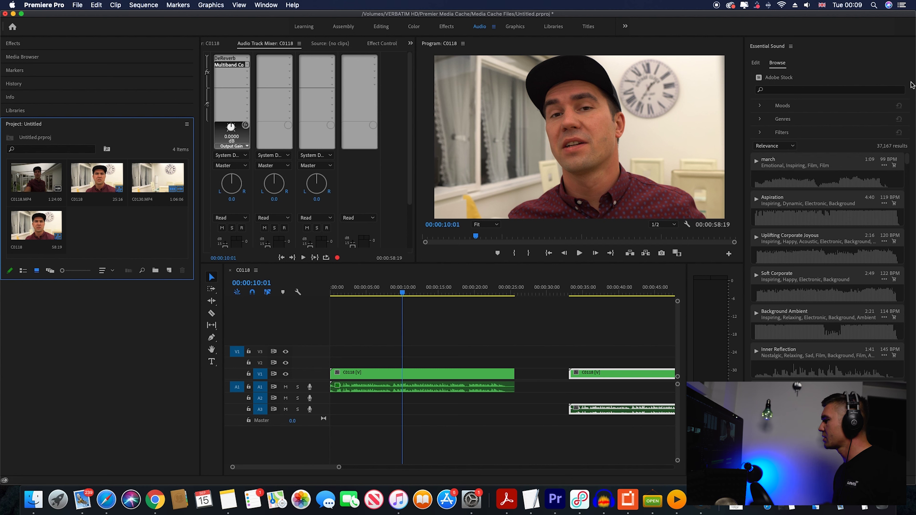
Select the first C0118 clip, return the playhead to the start and tag the clip as Dialogue in Essential Sound
click(444, 392)
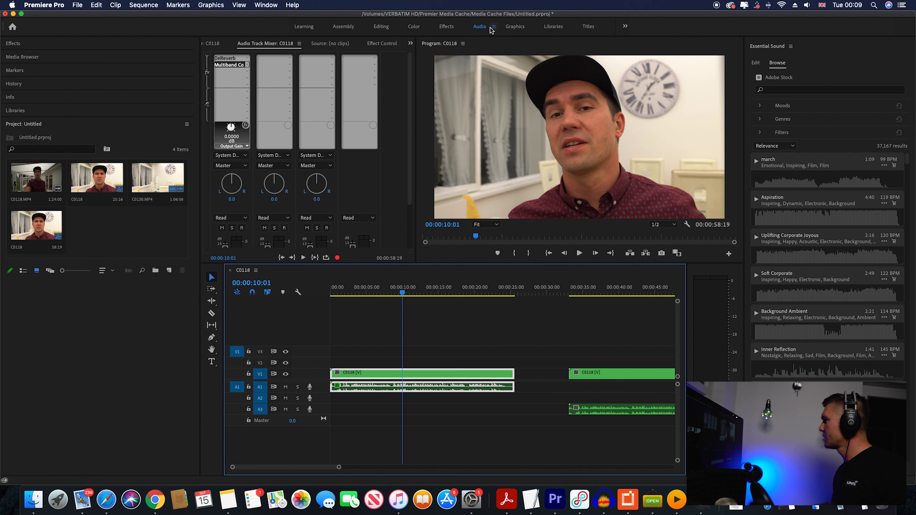
click(757, 64)
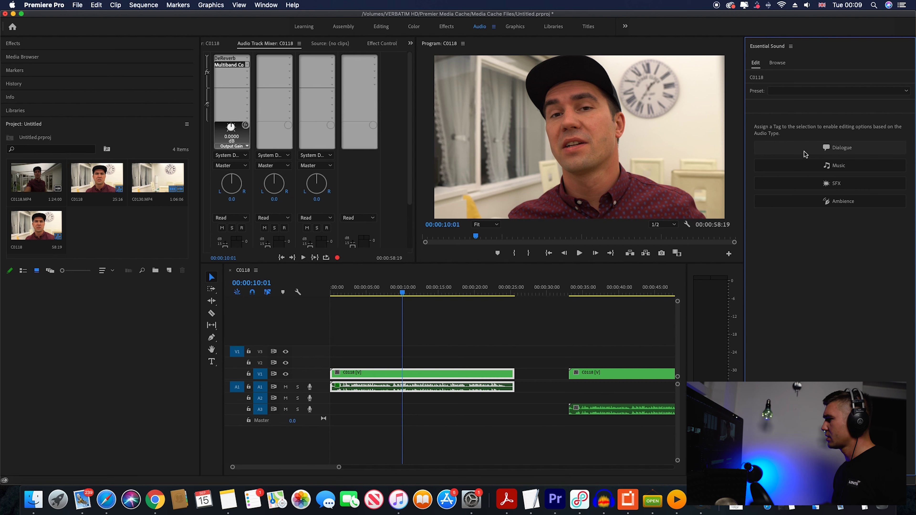
drag(401, 294, 327, 293)
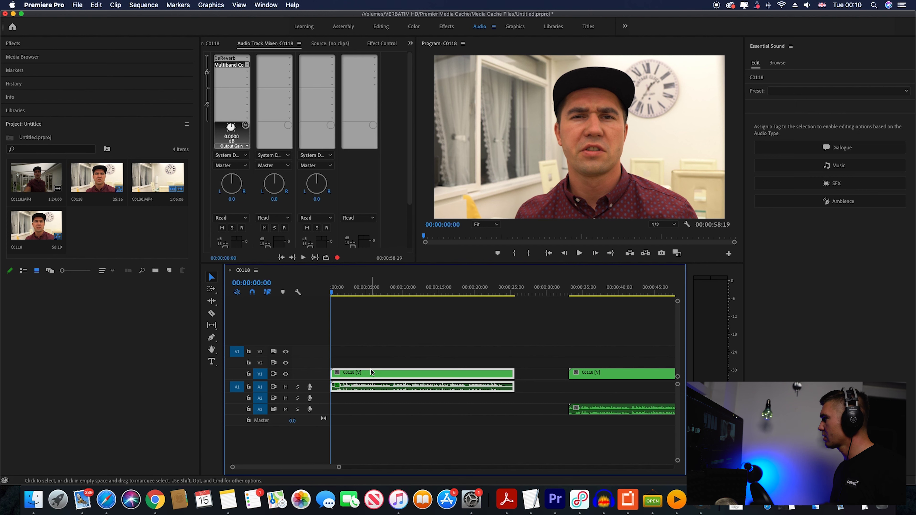
click(808, 147)
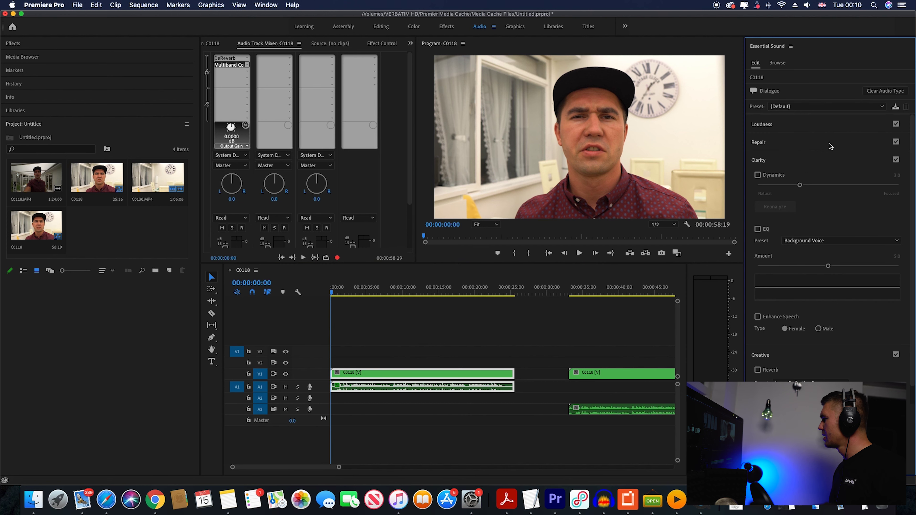
Enable Dynamics for the clip at 2.6, reanalyze it and preview the sound from the start
click(758, 177)
drag(804, 188, 796, 188)
click(786, 207)
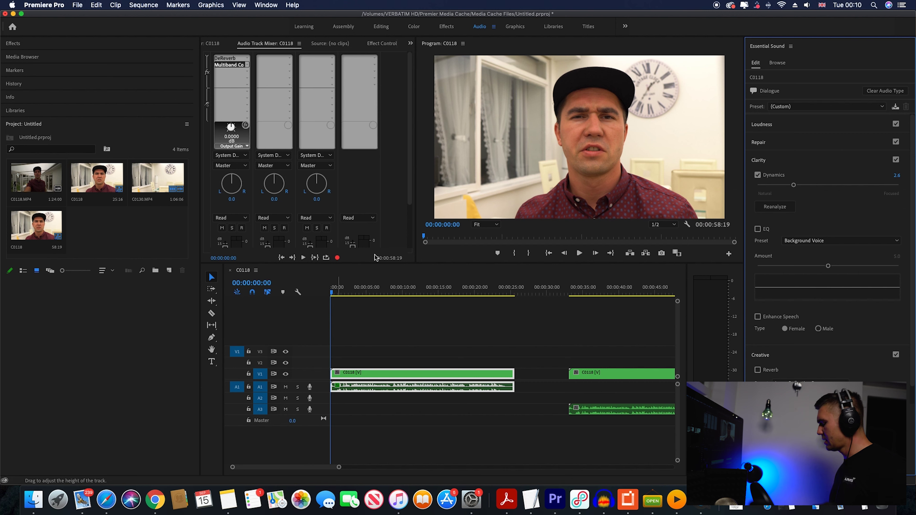
key(space)
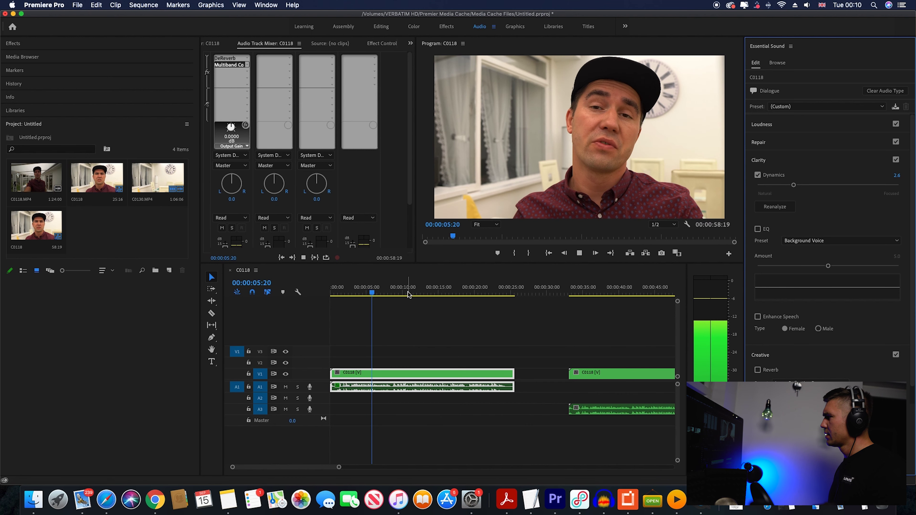
key(space)
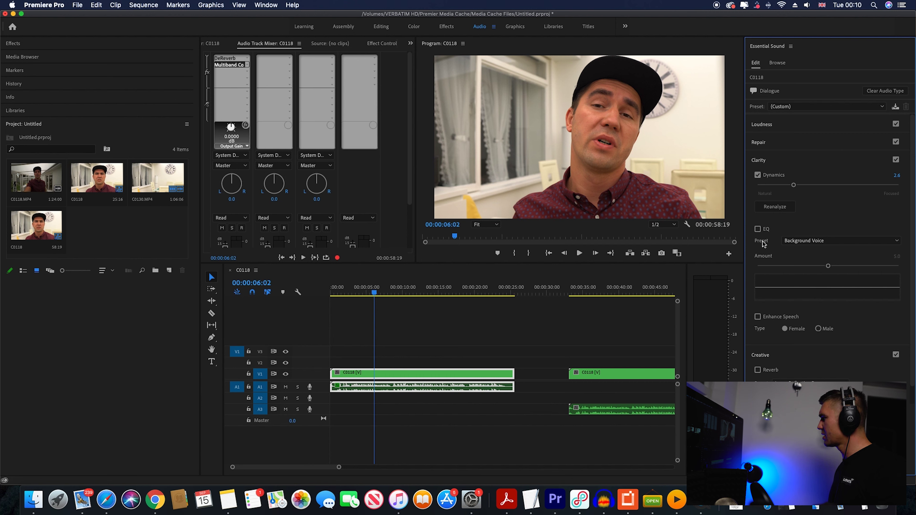
Apply the Subtle Boost (Male) EQ preset to the clip's dialogue with an amount of 4.2
click(806, 241)
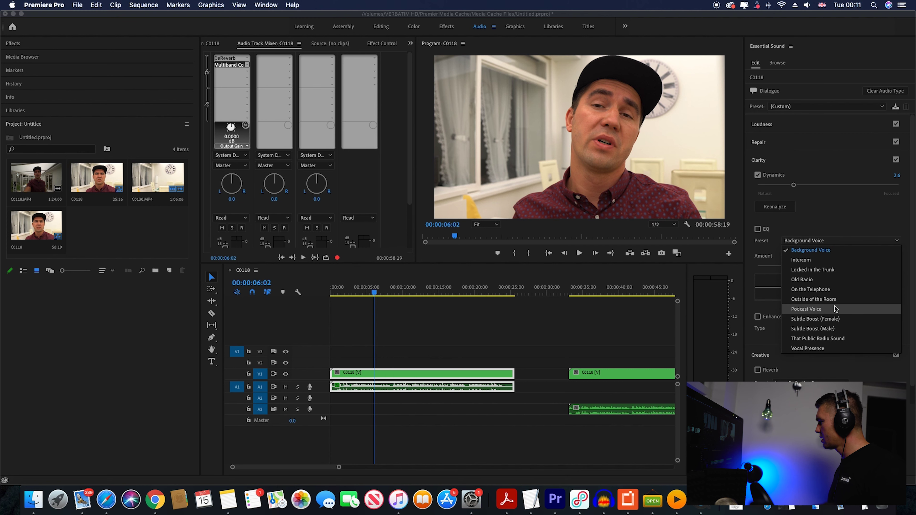
click(830, 329)
drag(829, 268, 817, 268)
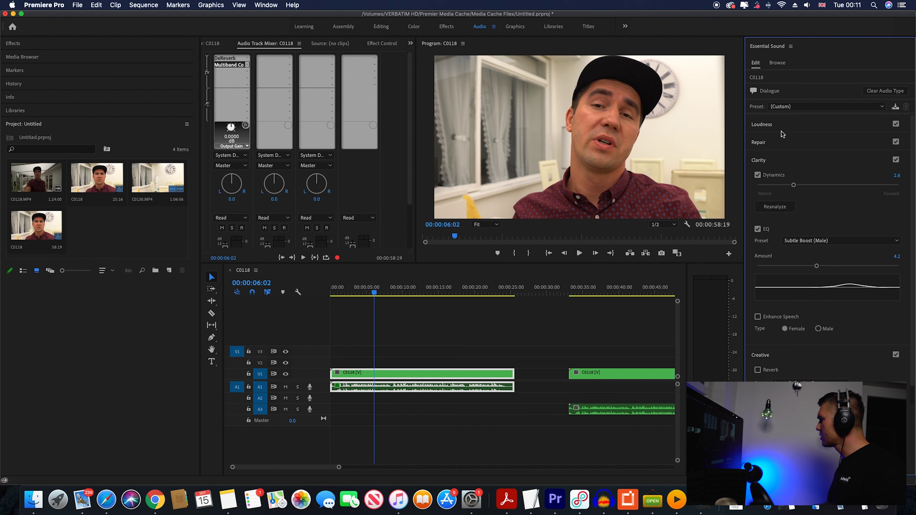
Expand the Repair settings and apply Reduce Noise to the clip with an amount of 0.5
click(802, 145)
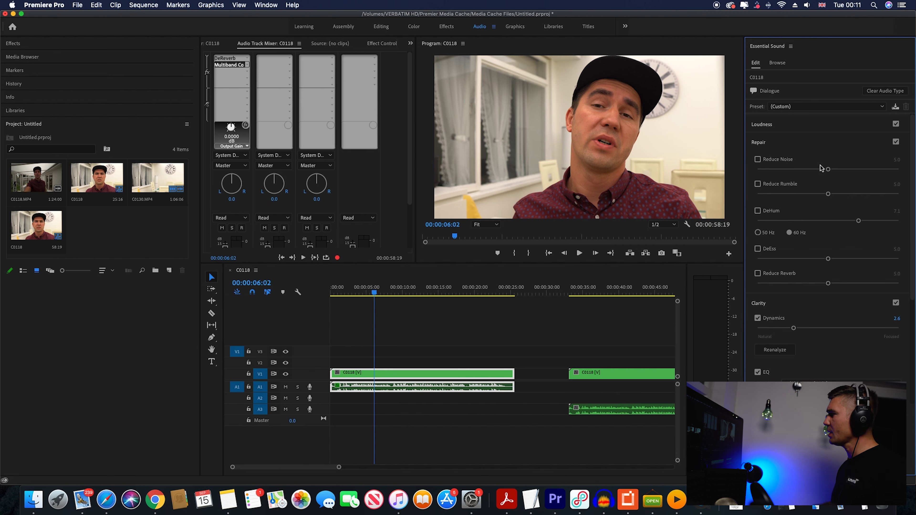
drag(829, 170, 778, 170)
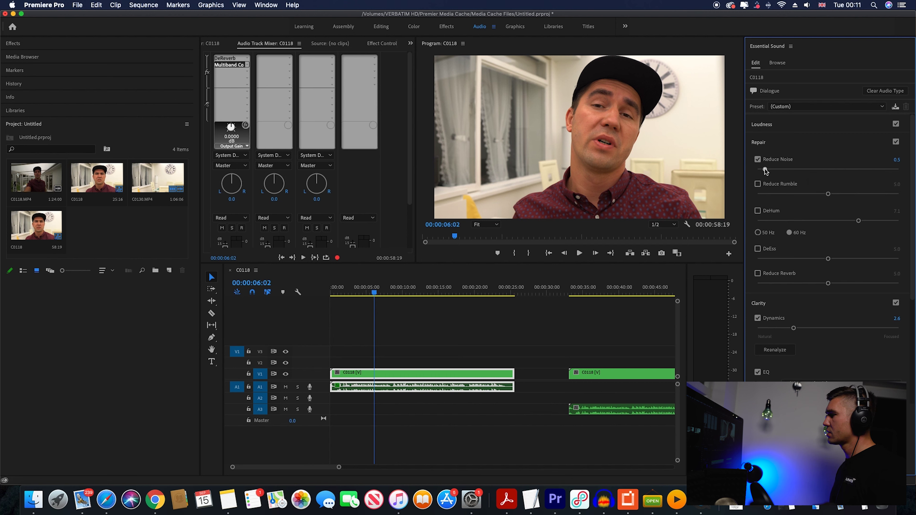
click(375, 293)
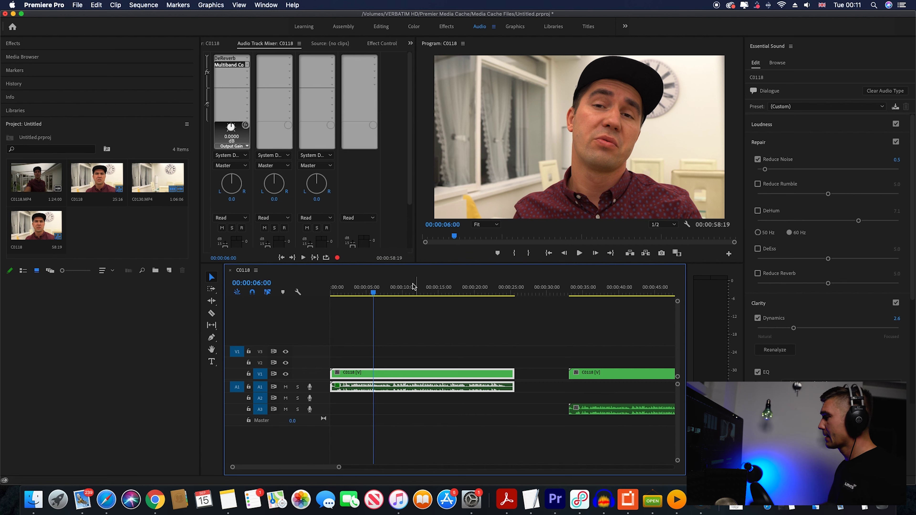
click(375, 293)
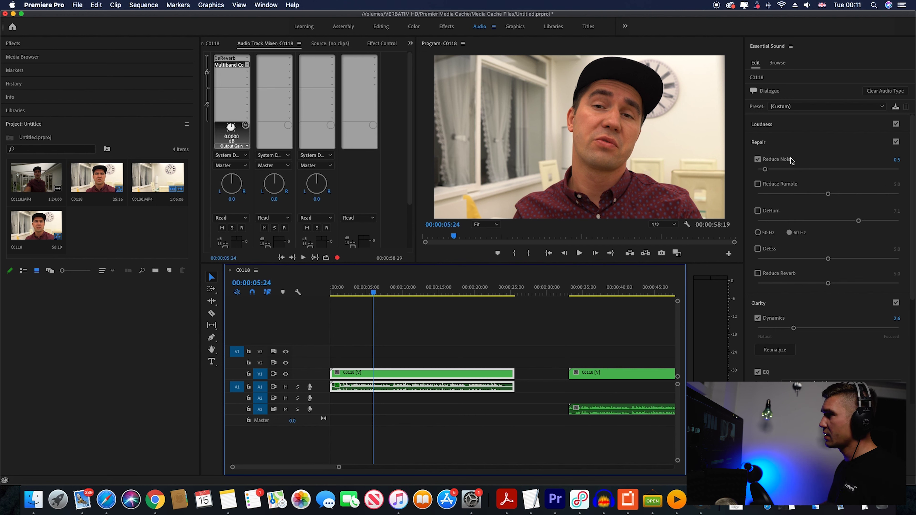
click(238, 71)
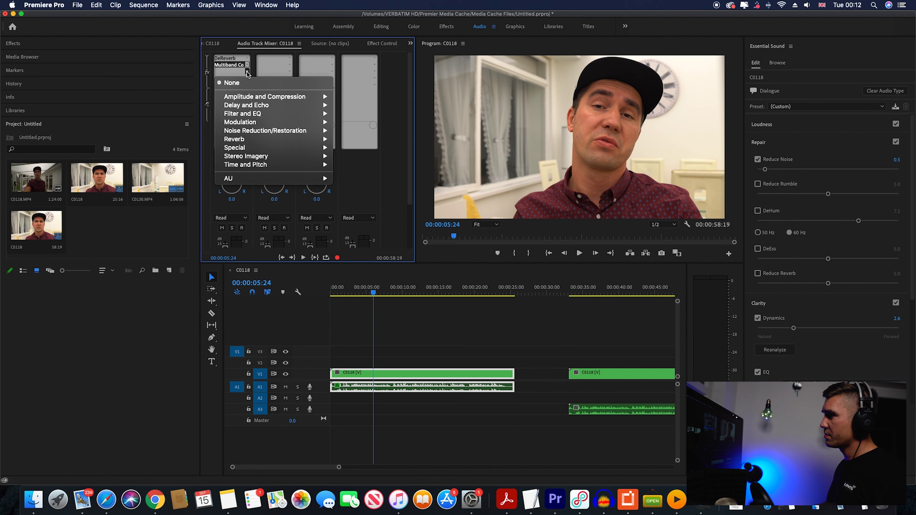
mouse_move(271, 135)
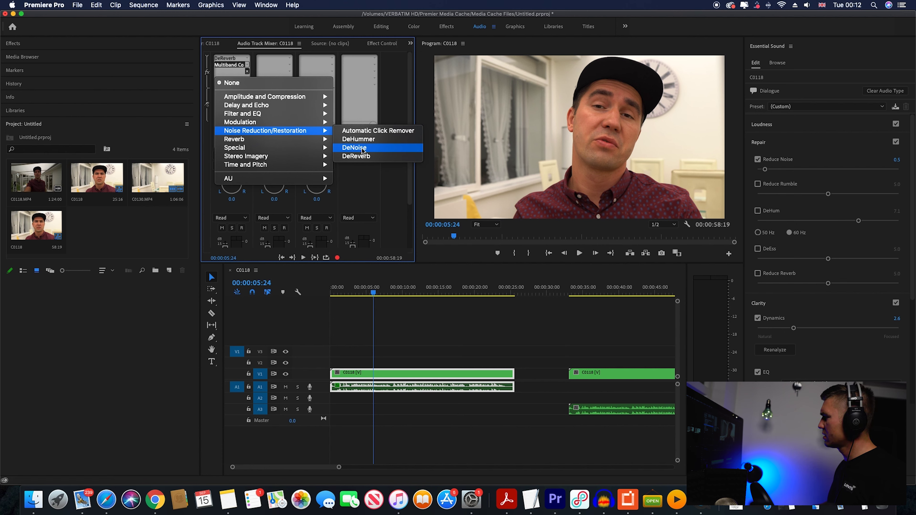
click(823, 154)
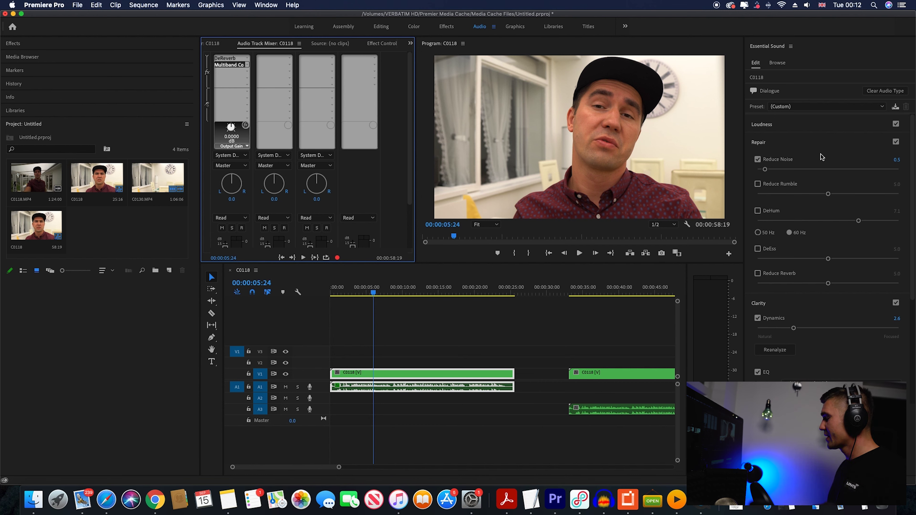
Play the first C0118 clip from the start and lower its Reduce Noise amount to 0.4 while listening
drag(373, 292, 332, 291)
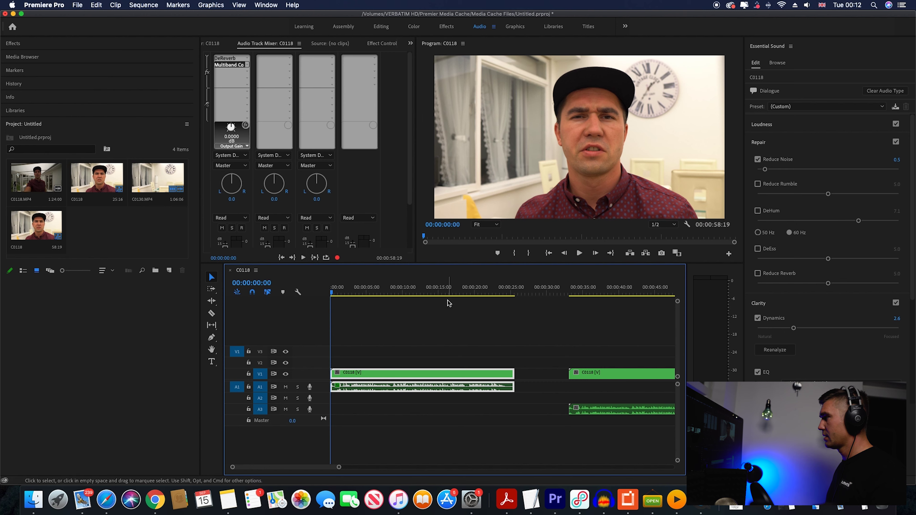
key(space)
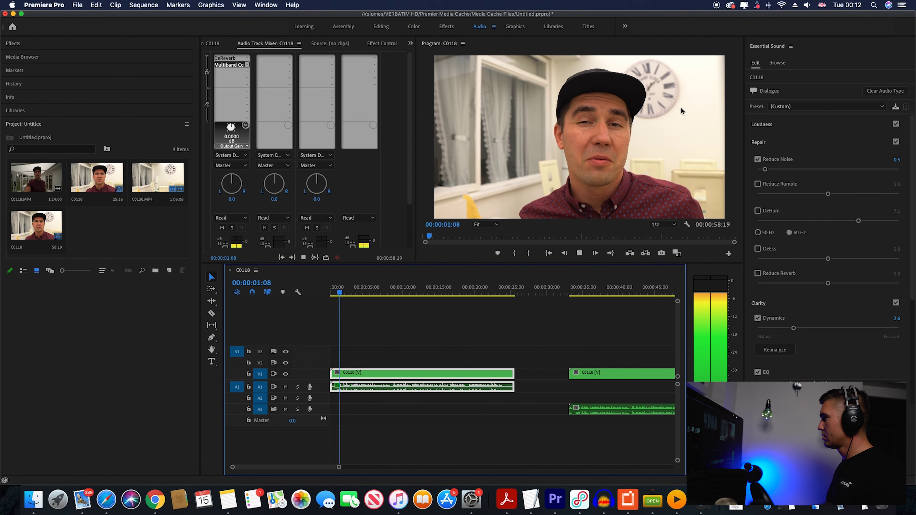
click(765, 169)
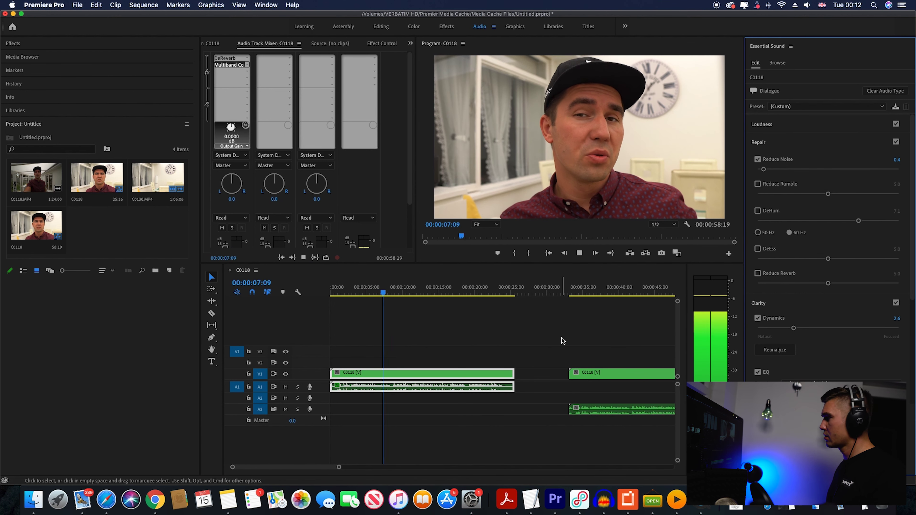
key(space)
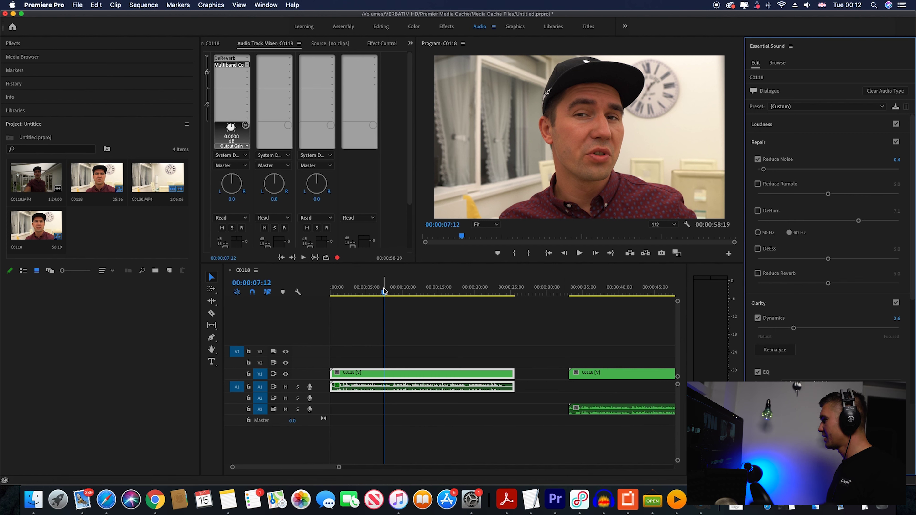
Play the second C0118 clip from its beginning and the processed first clip from the start to compare their sound
click(571, 288)
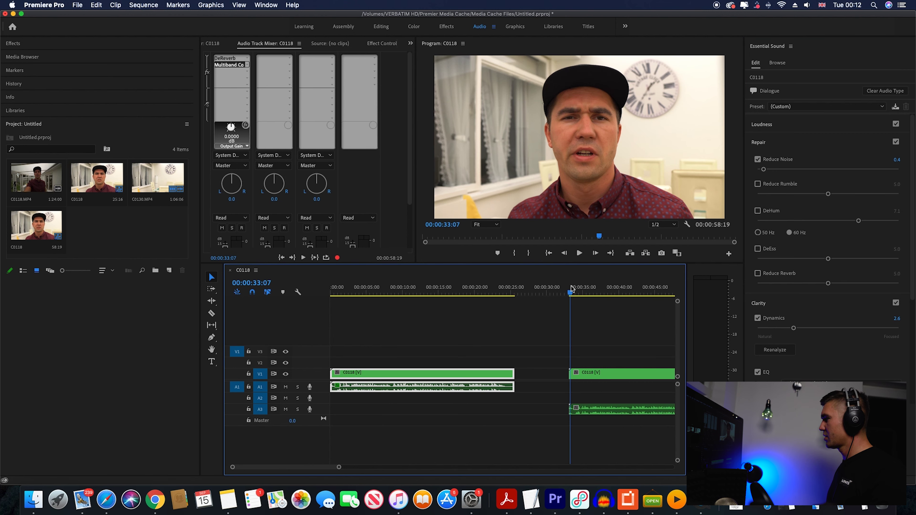
key(space)
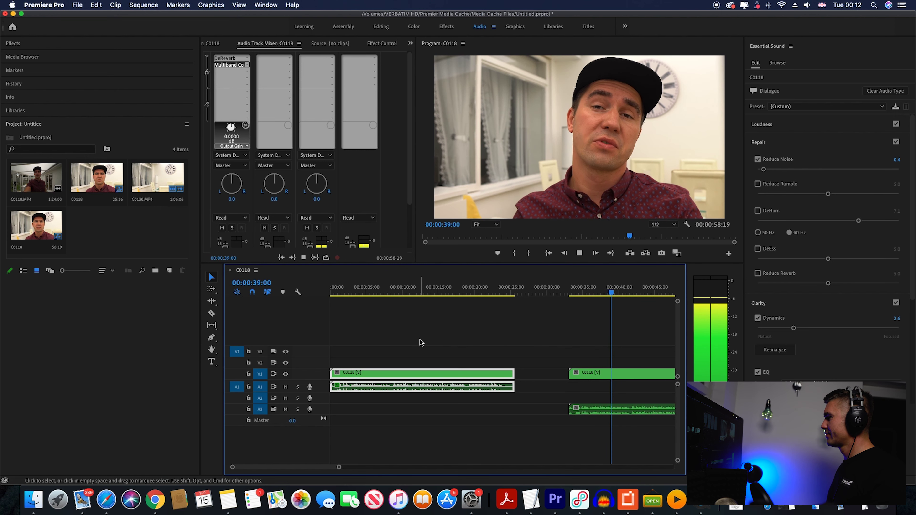
key(space)
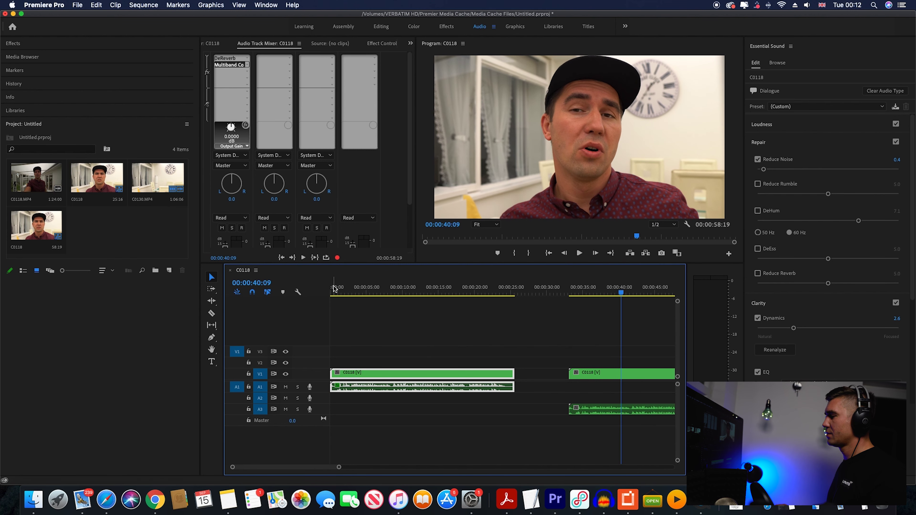
click(333, 290)
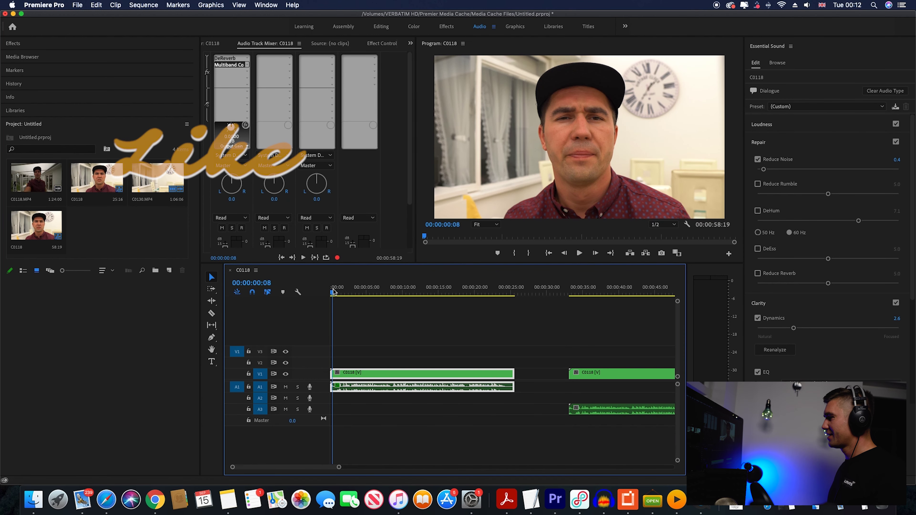
key(space)
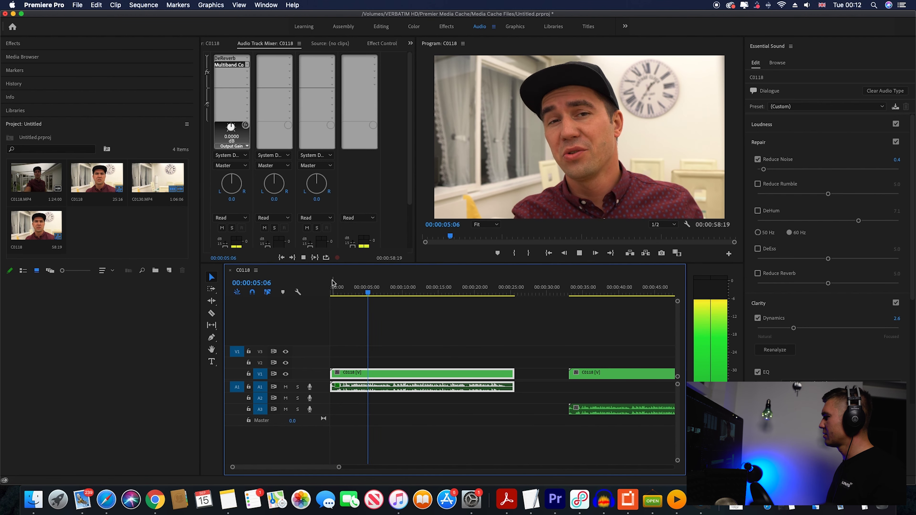
key(space)
Compare the voice again by playing a short passage near the second clip's start and one from about two seconds into the first
click(580, 292)
key(space)
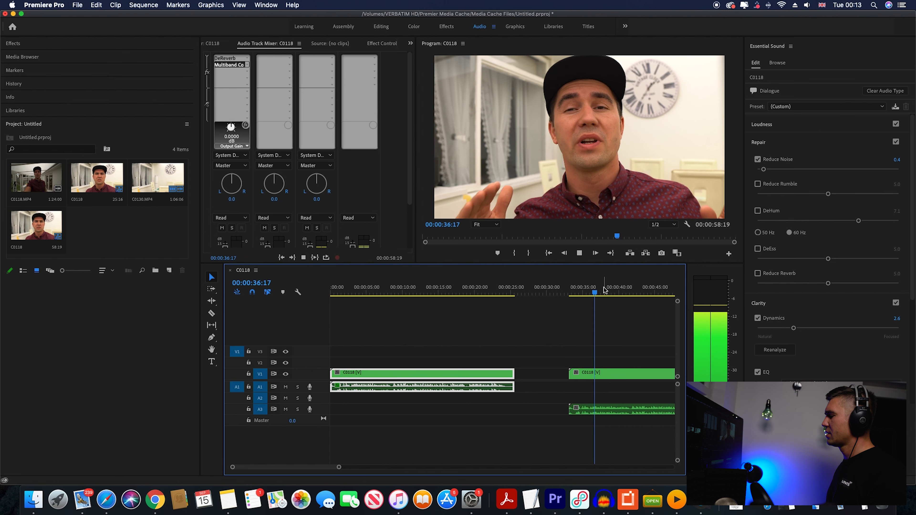
key(space)
drag(347, 292, 345, 291)
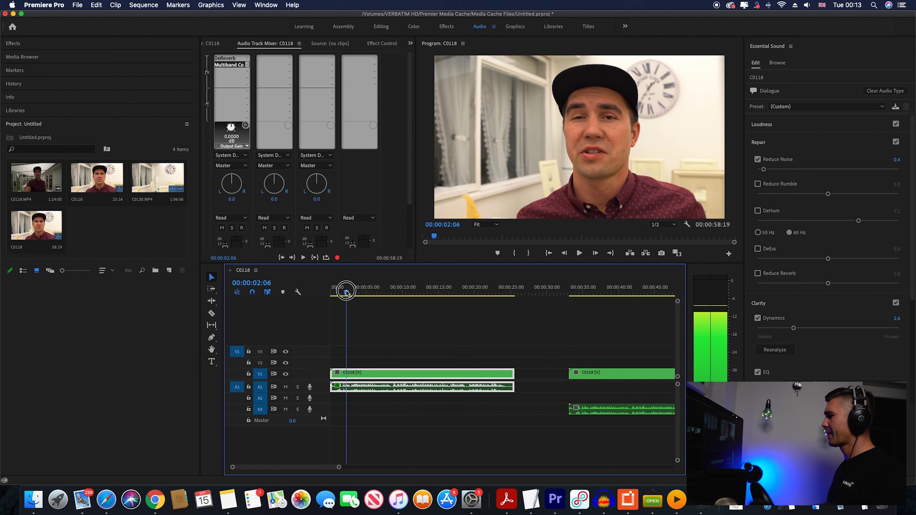
key(space)
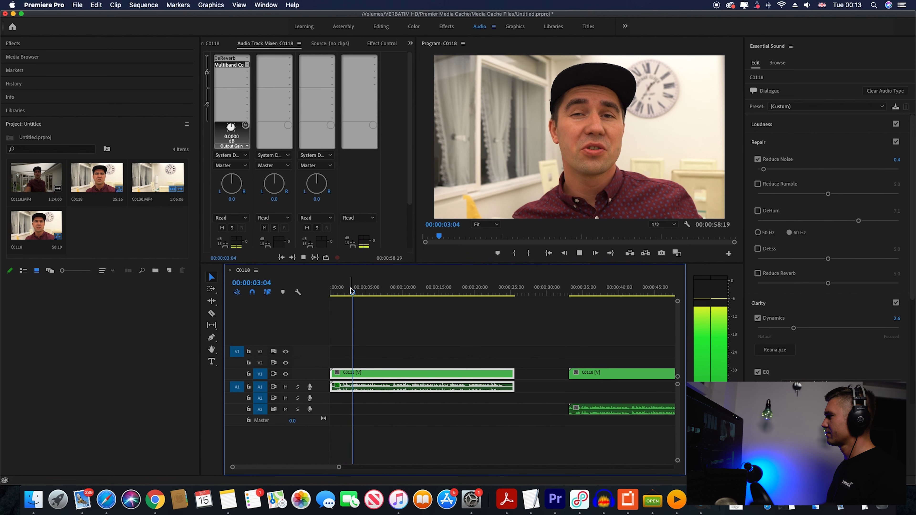
key(space)
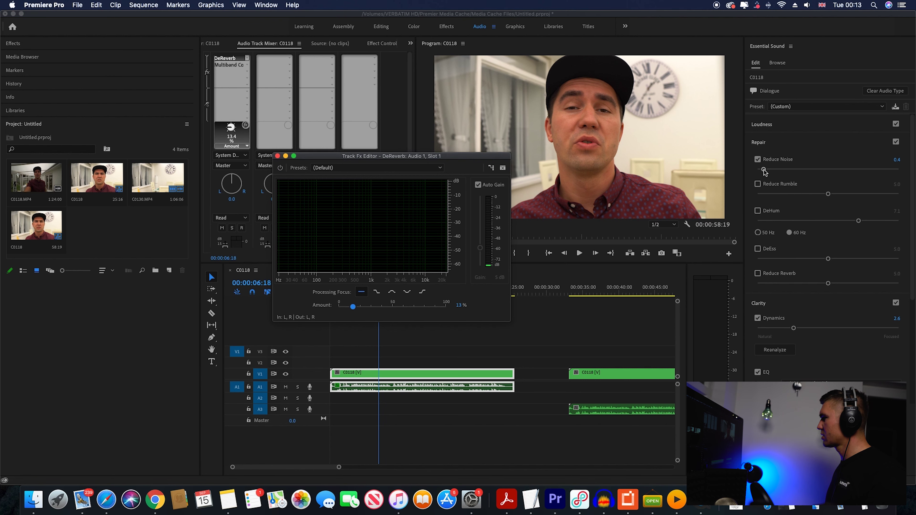
Nudge the first clip's Reduce Noise slightly lower, keeping it at 0.4, and preview the clip with the DeReverb editor closed
click(764, 172)
click(286, 156)
key(space)
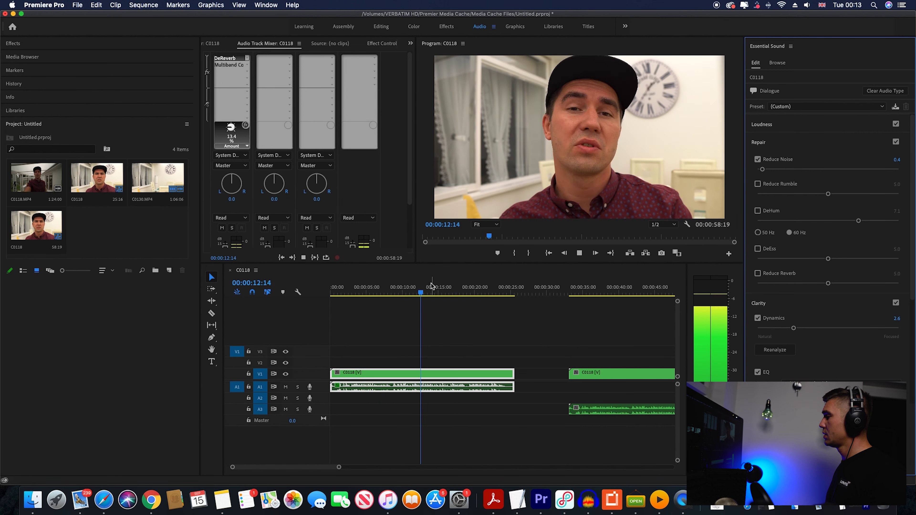
click(431, 286)
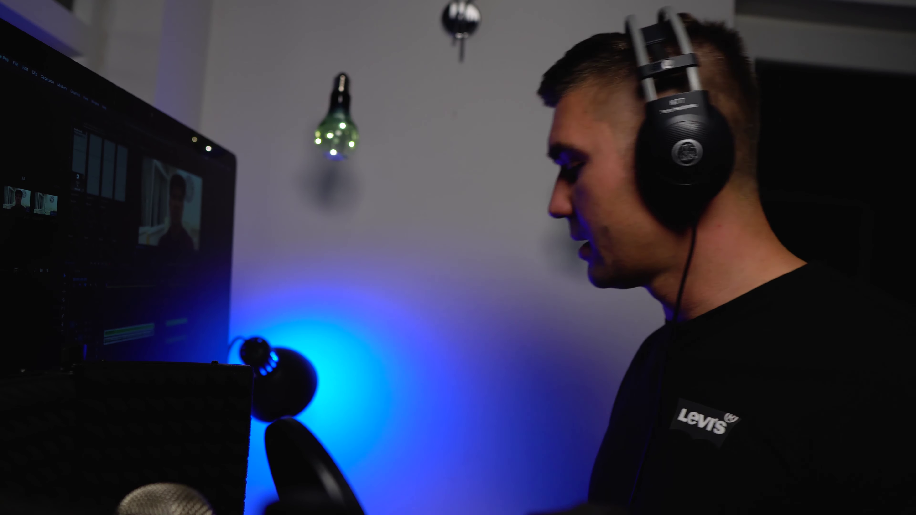